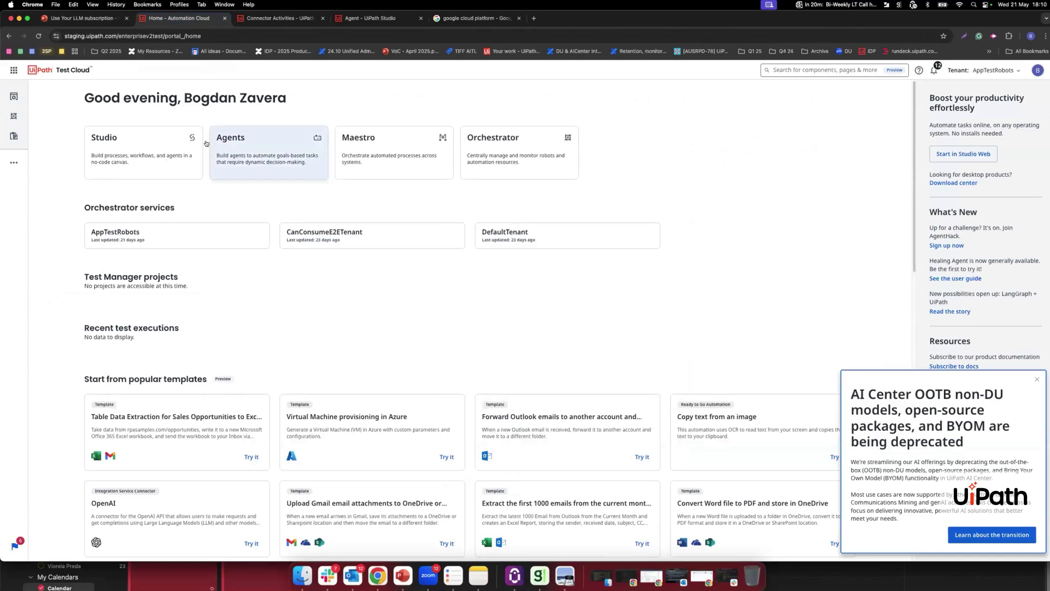
Open the organization's AI Trust Layer LLM configurations for the AppTestRobots tenant from the administration area.
left_click(14, 71)
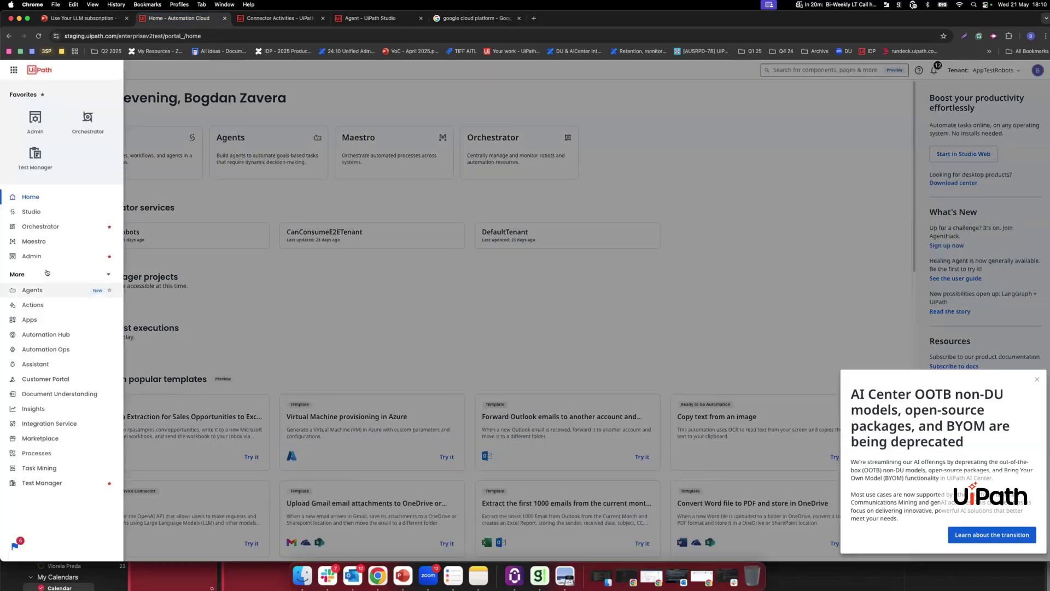
left_click(54, 256)
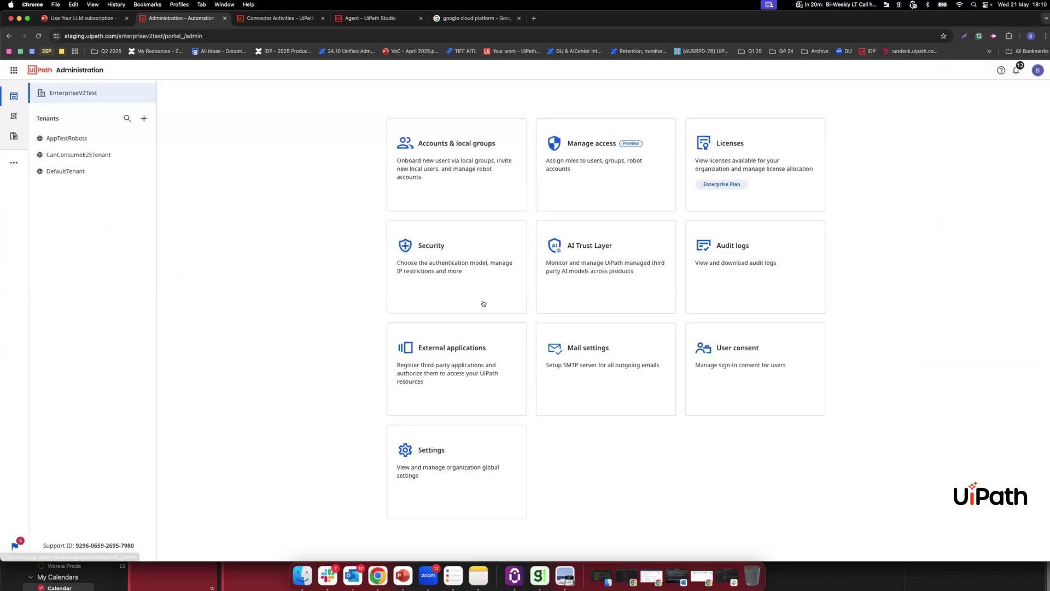
left_click(599, 252)
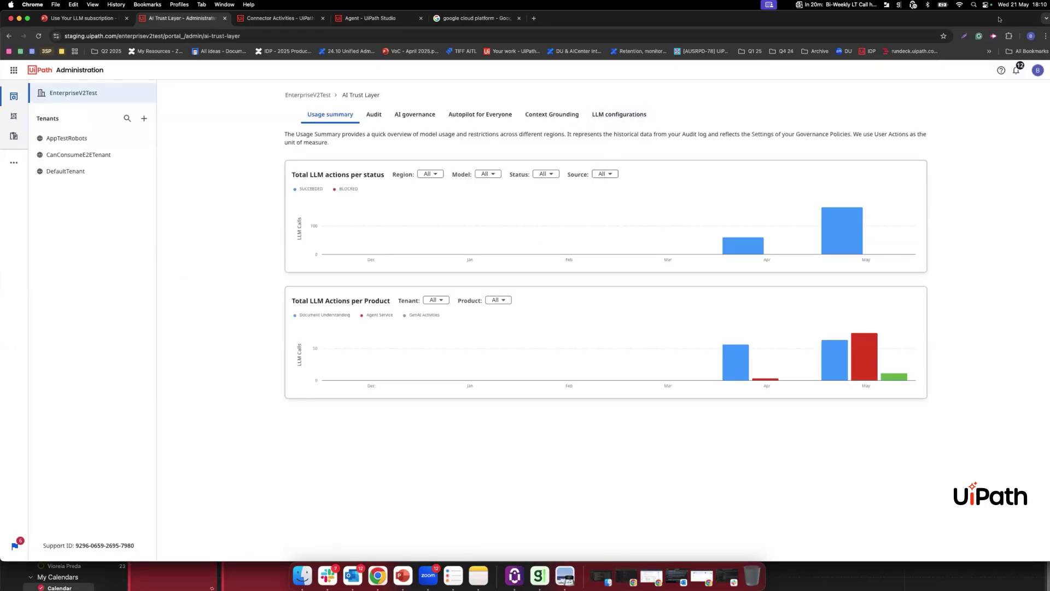
left_click(630, 115)
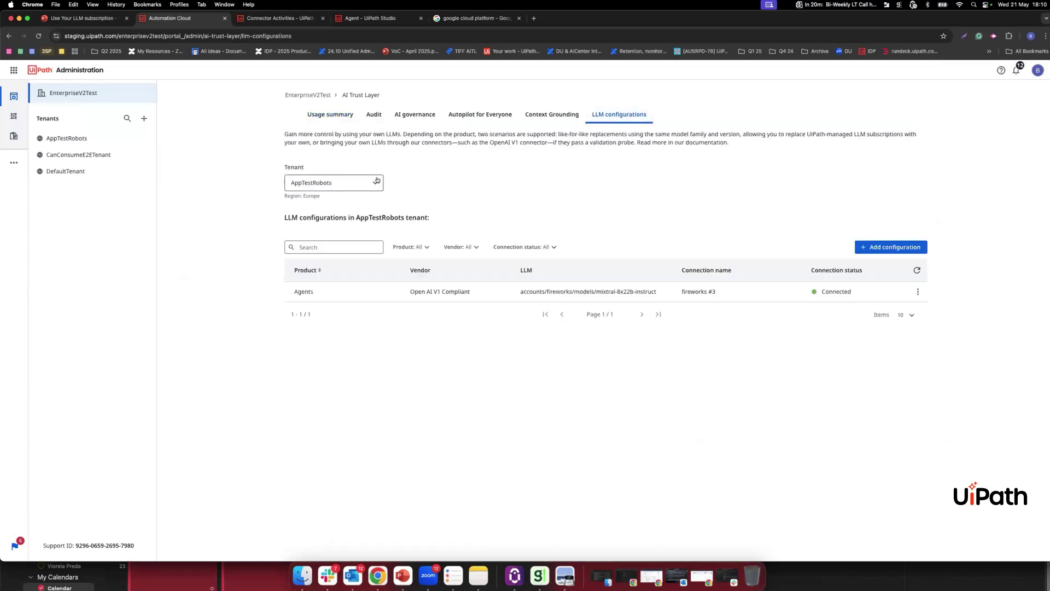
left_click(376, 180)
left_click(565, 195)
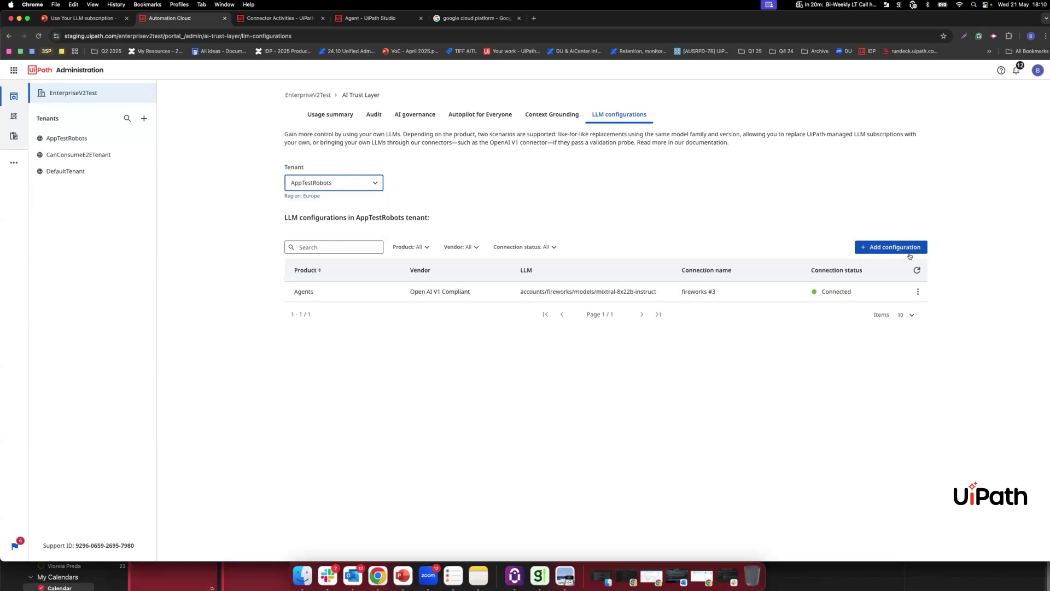
Delete the existing Agents configuration that uses the fireworks #3 connection.
left_click(918, 292)
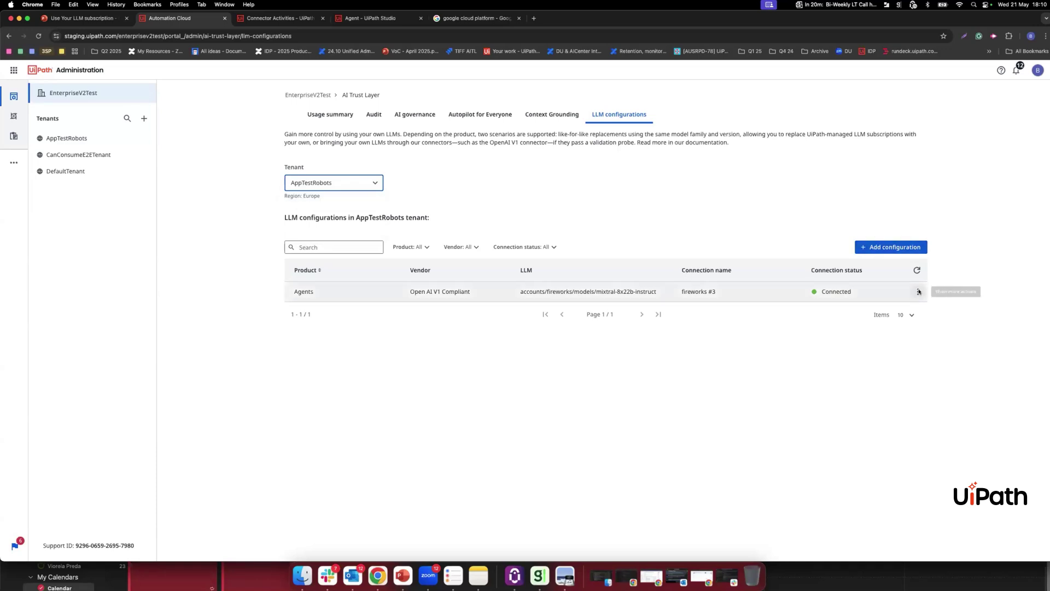
left_click(930, 360)
left_click(617, 354)
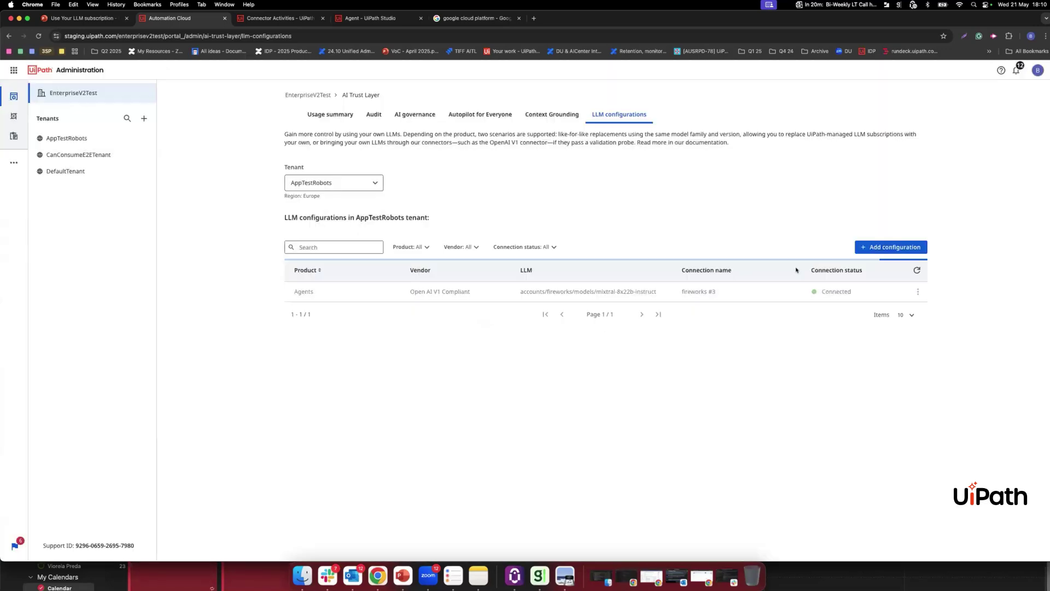
Start adding an LLM configuration and set its product to Agents.
left_click(883, 250)
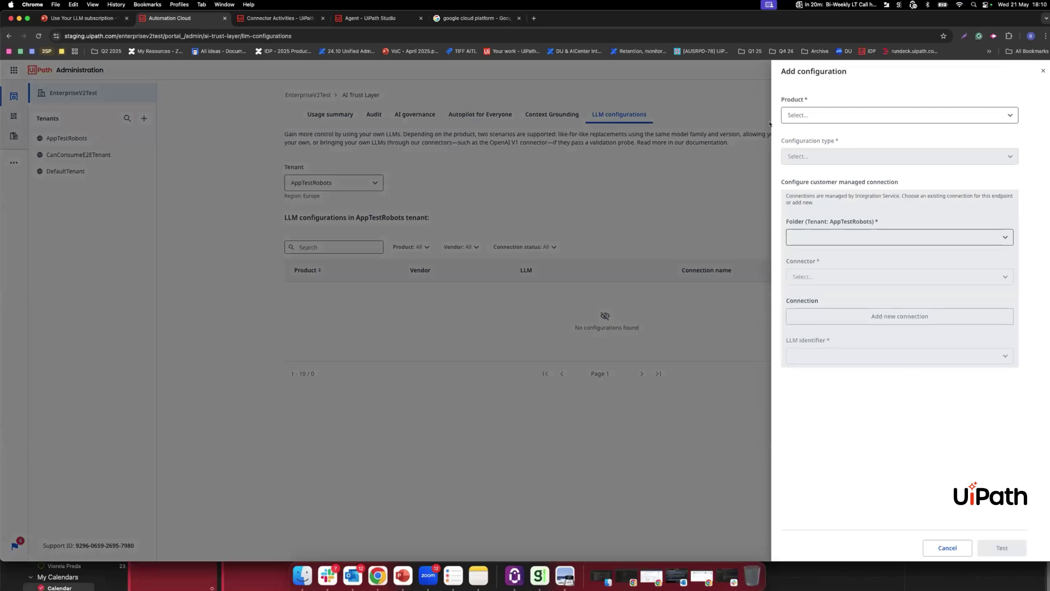
left_click(826, 115)
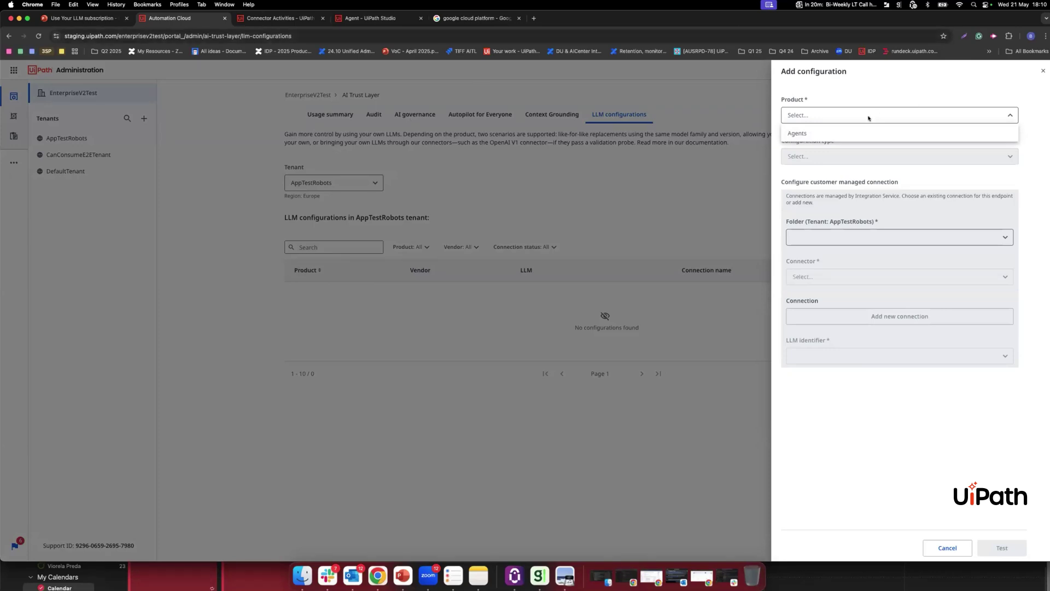
left_click(831, 135)
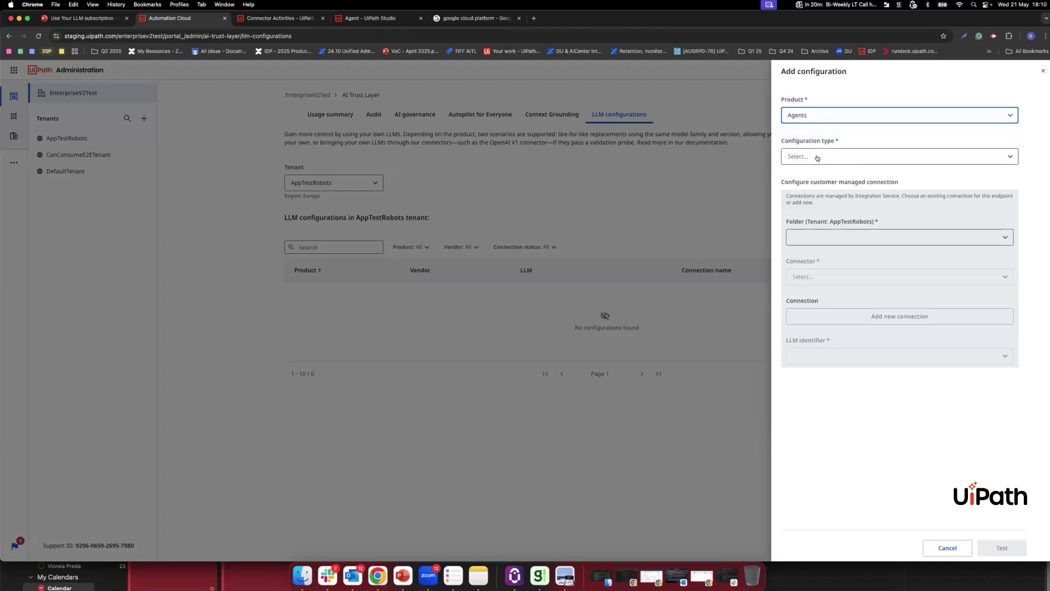
Set the configuration type to Replace UiPath LLM subscription and choose gpt-4o-2024-05-13 as the LLM.
left_click(817, 158)
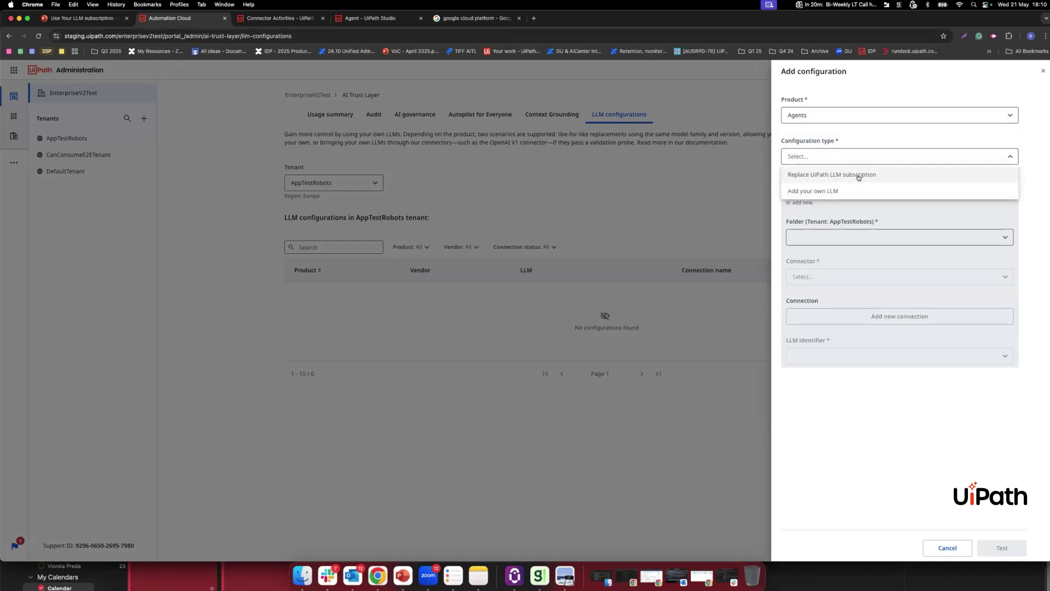
left_click(825, 175)
left_click(824, 198)
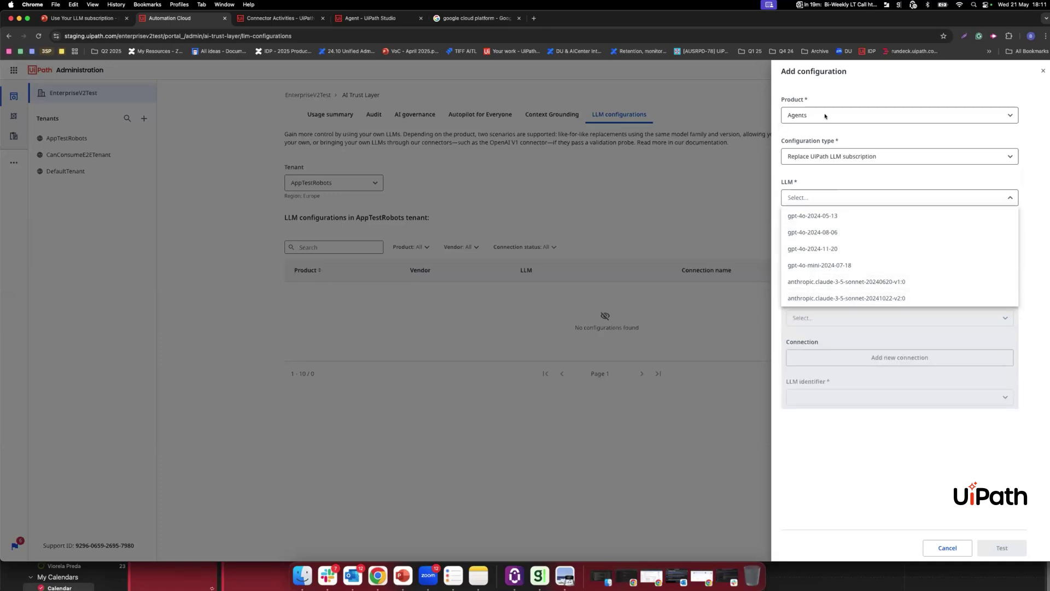
left_click(840, 218)
Choose the Shared folder and view the connectors offered for the selected GPT model.
left_click(879, 275)
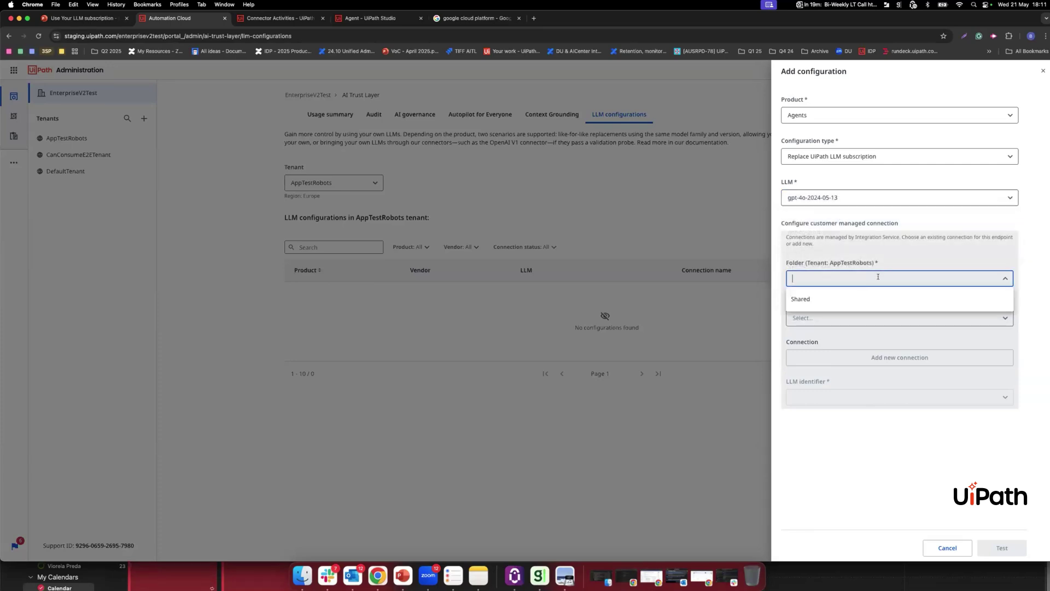
left_click(859, 298)
left_click(857, 315)
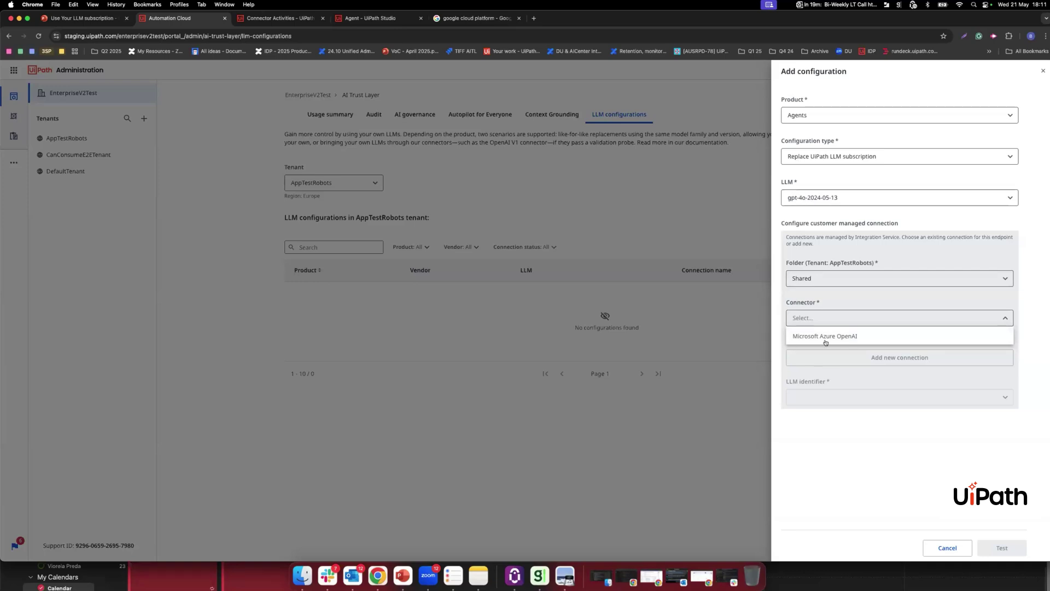
Switch the LLM to anthropic.claude-3-5-sonnet-20240620-v1:0 and view the connectors offered for it.
left_click(847, 200)
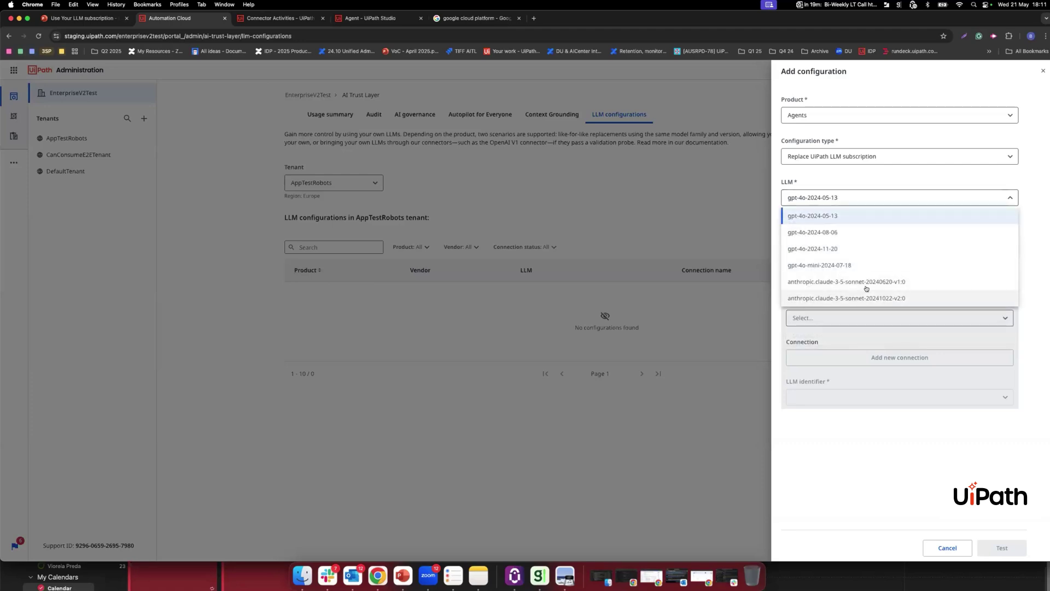
left_click(891, 282)
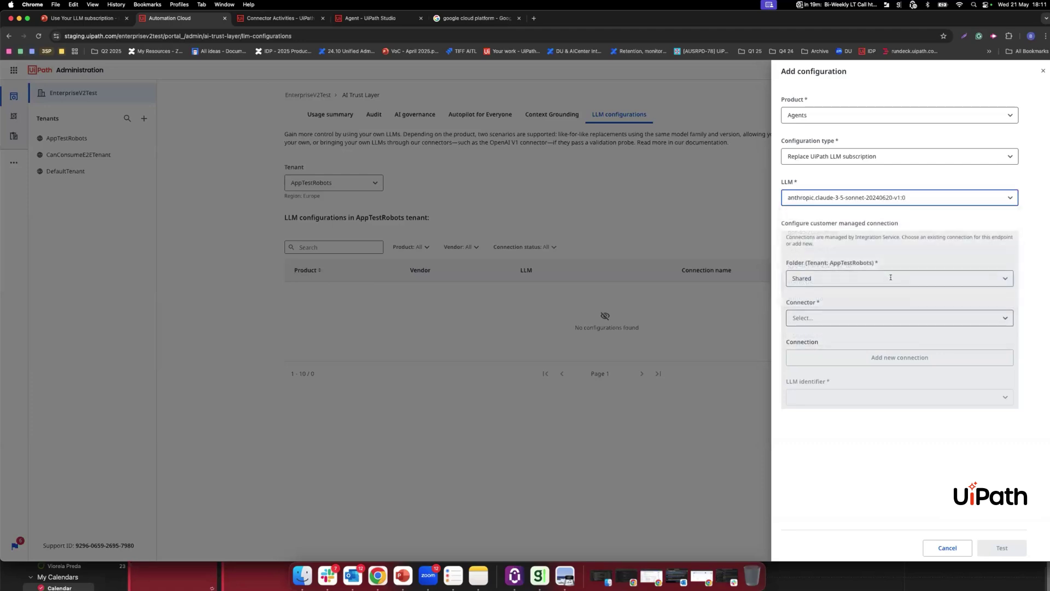
left_click(846, 320)
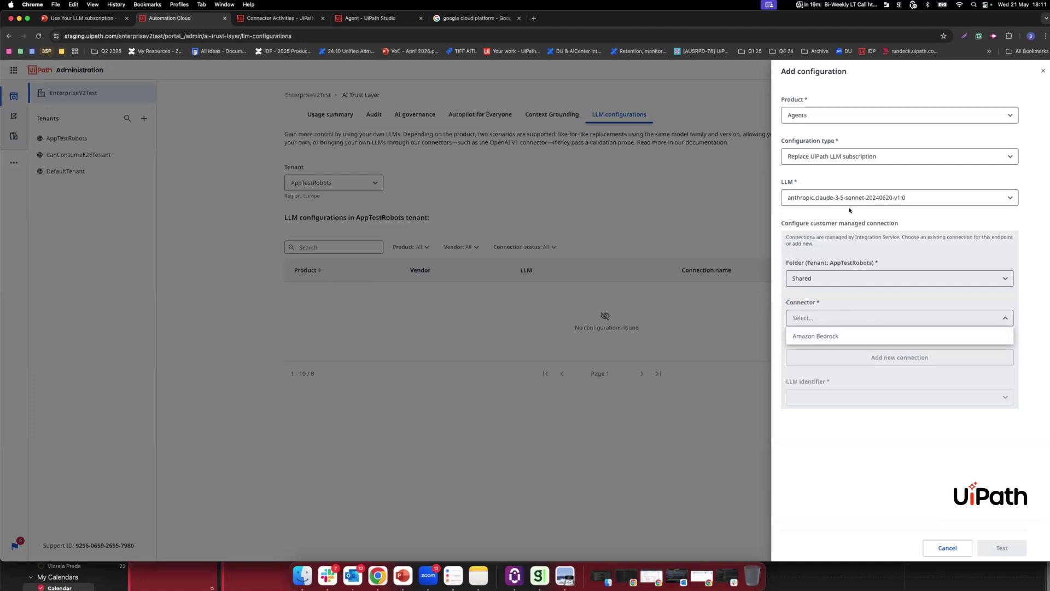
key("Escape")
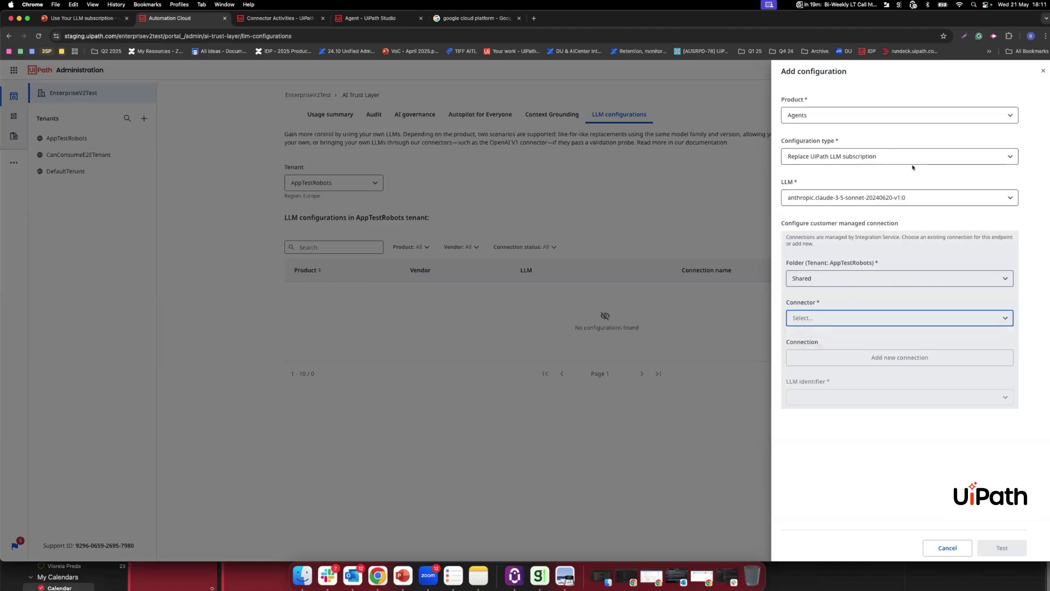
Set the configuration type to Add your own LLM, with the Shared folder and the OpenAI V1 Compliant LLM connector.
left_click(892, 157)
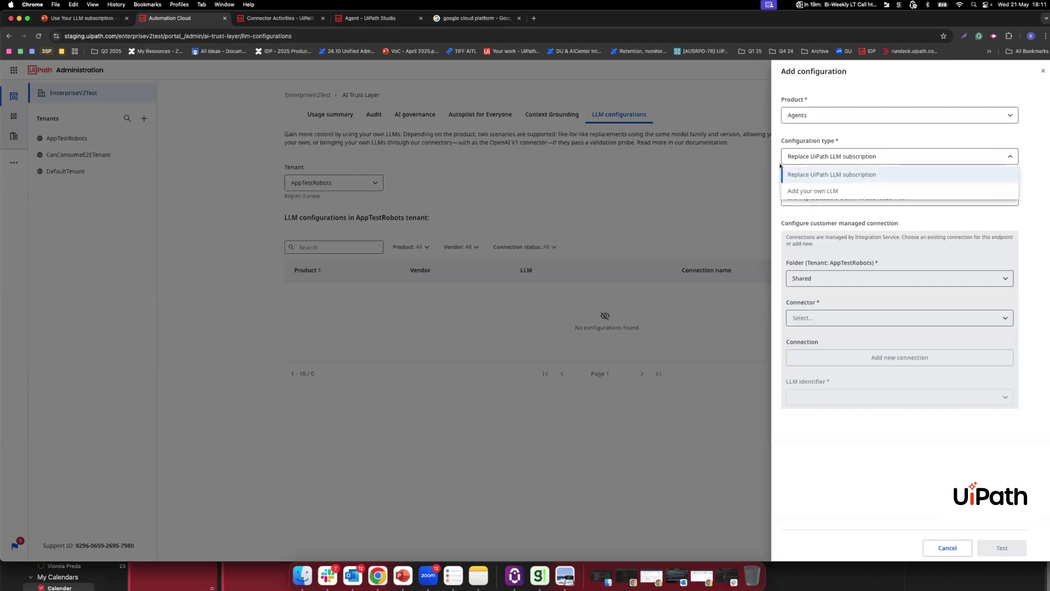
left_click(819, 192)
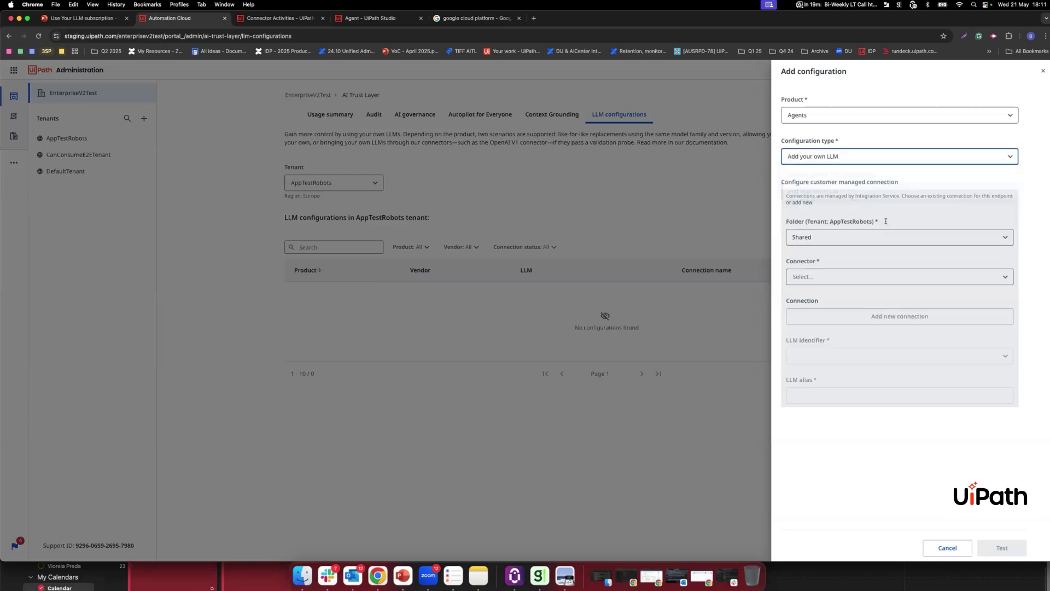
left_click(840, 238)
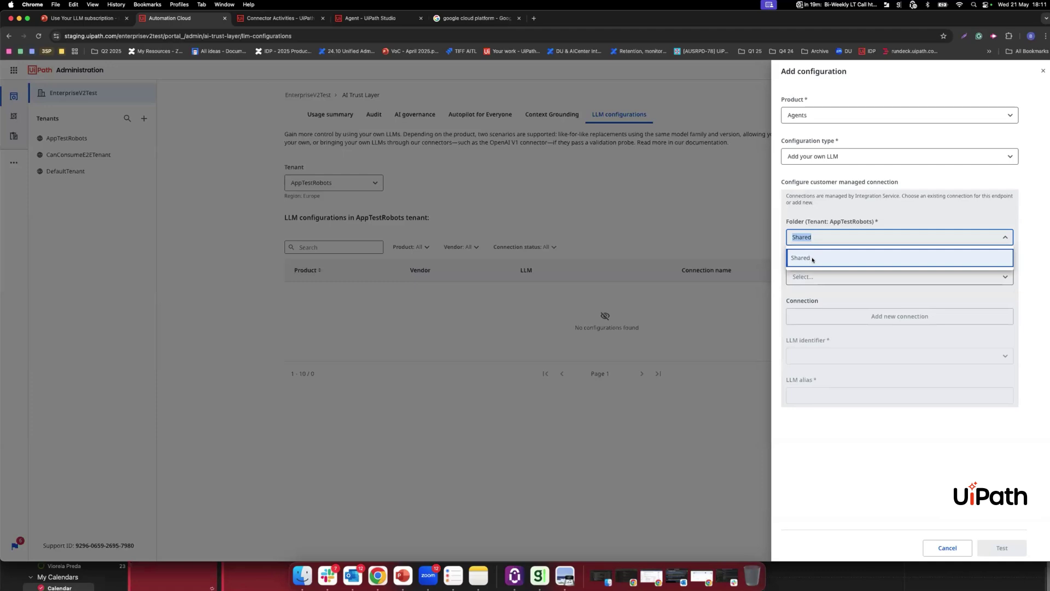
left_click(813, 260)
left_click(905, 276)
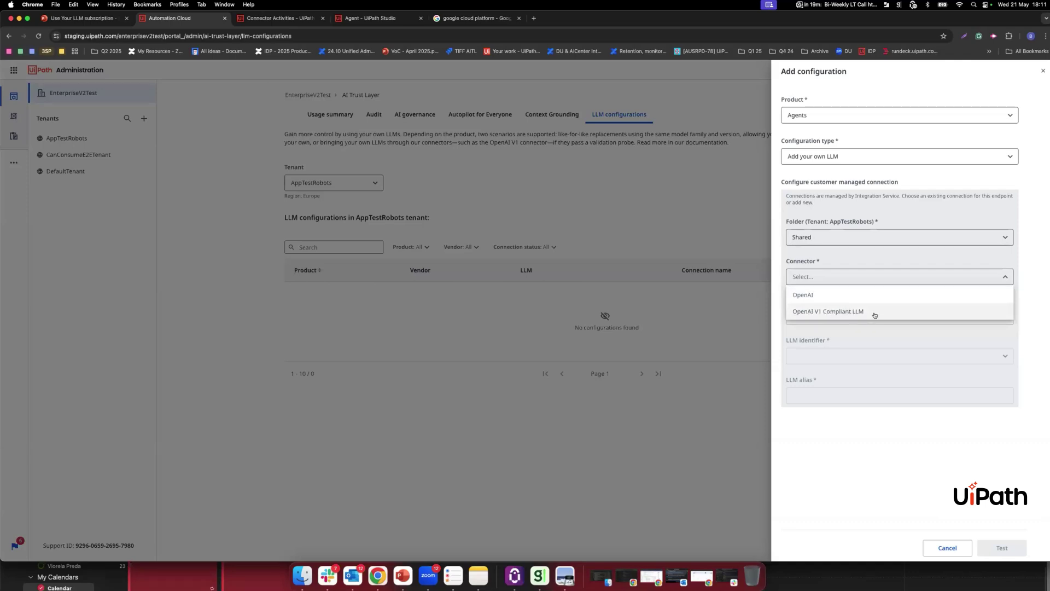
left_click(835, 313)
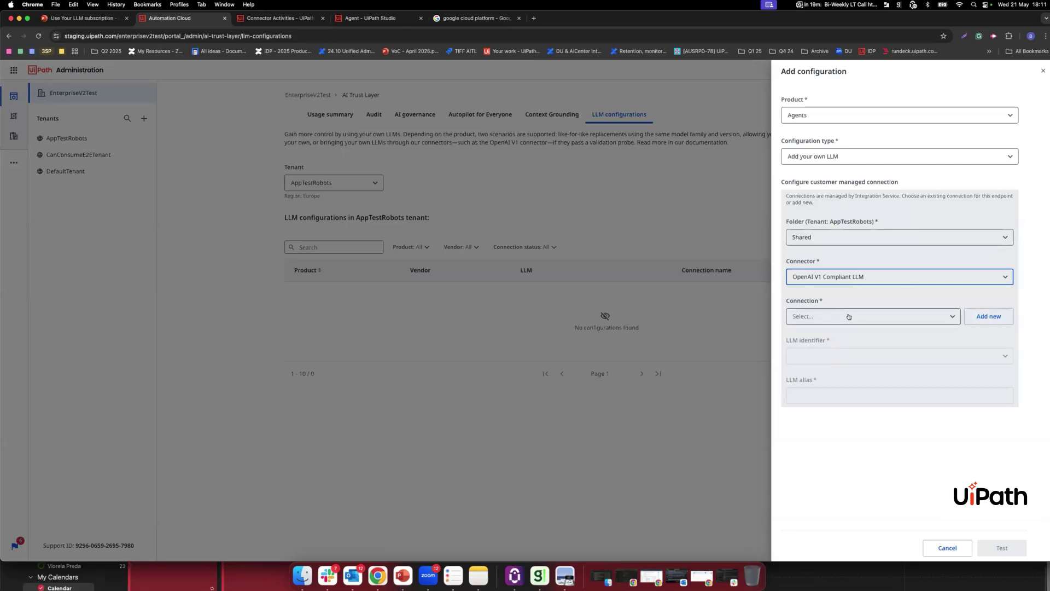
left_click(982, 319)
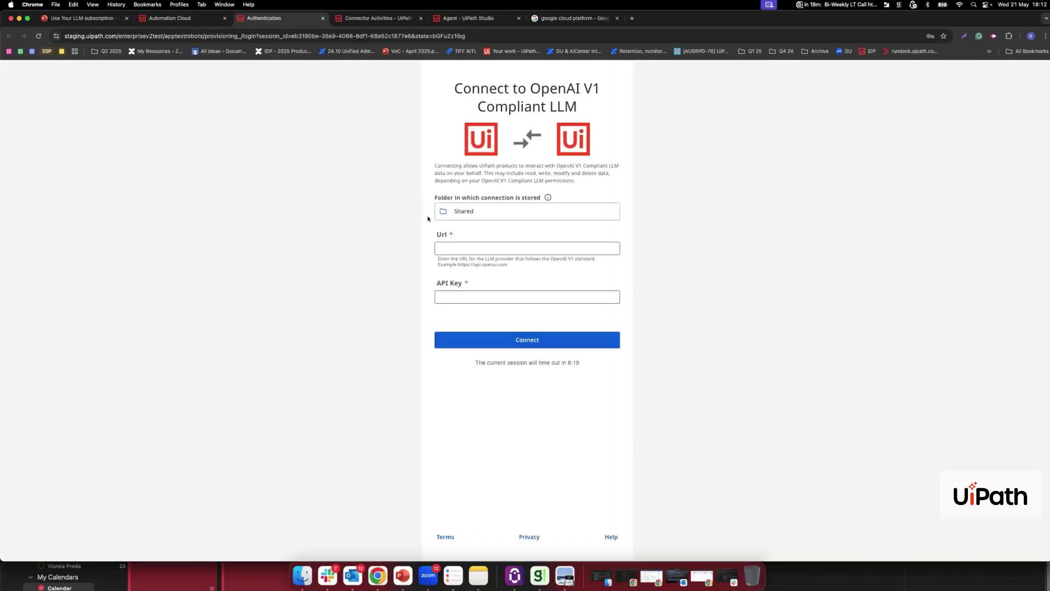
left_click(483, 213)
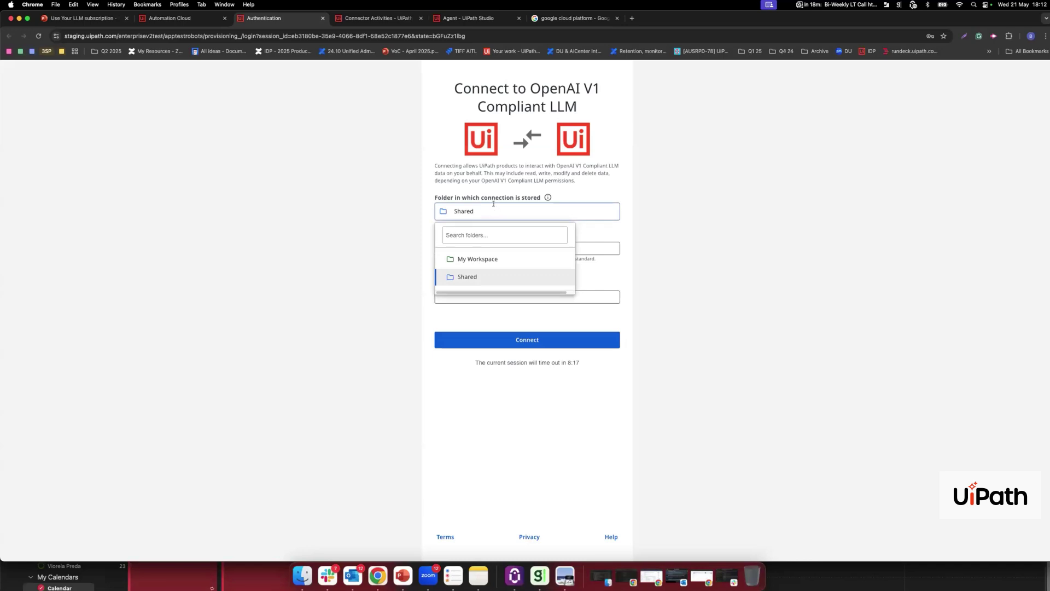
left_click(481, 259)
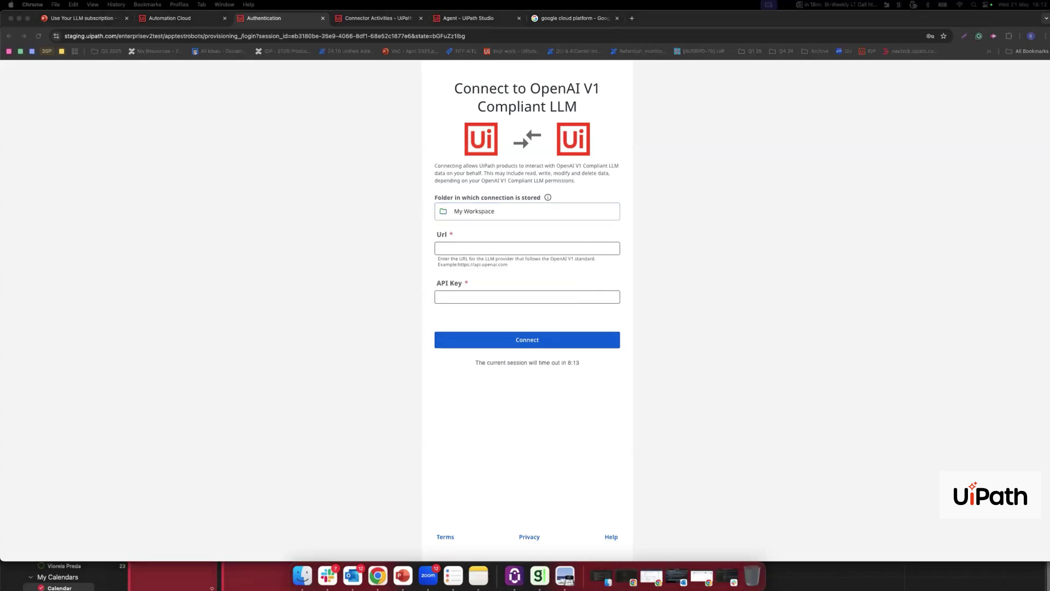
left_click(477, 251)
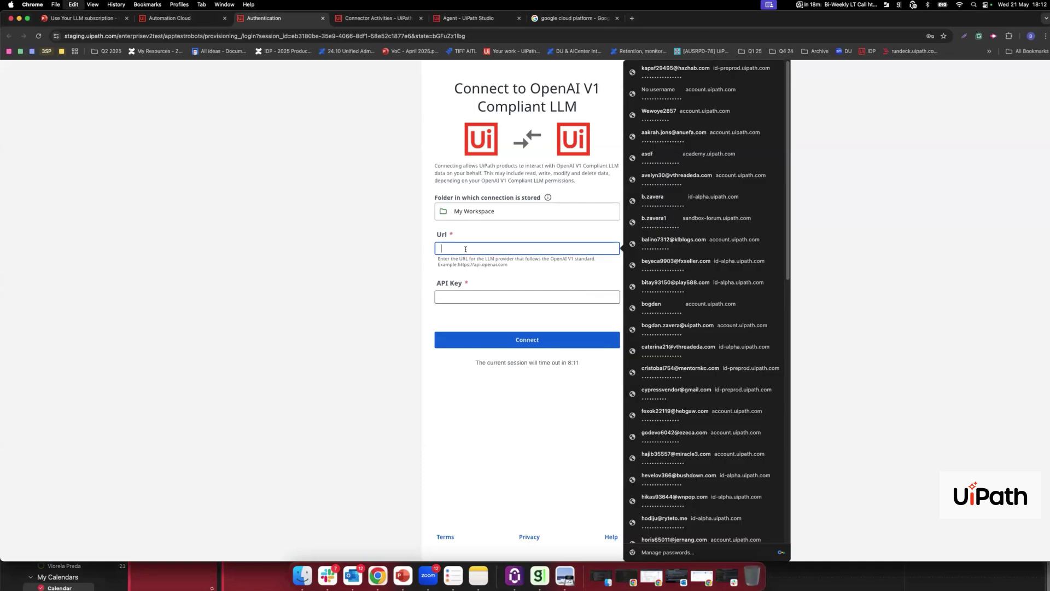
type("https://api.fireworks.ai/inference")
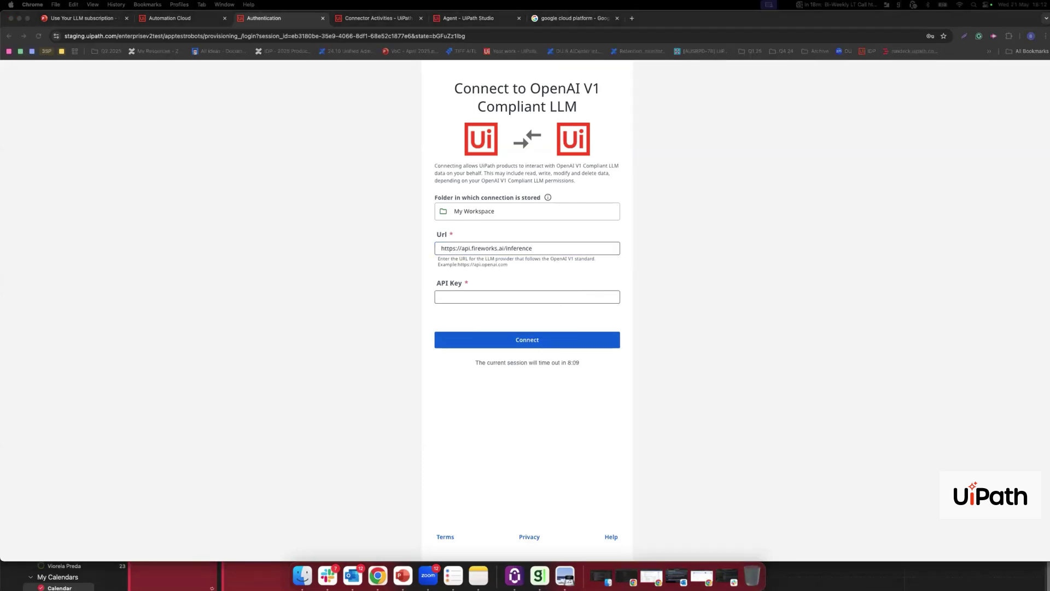
left_click(473, 296)
key("super+v")
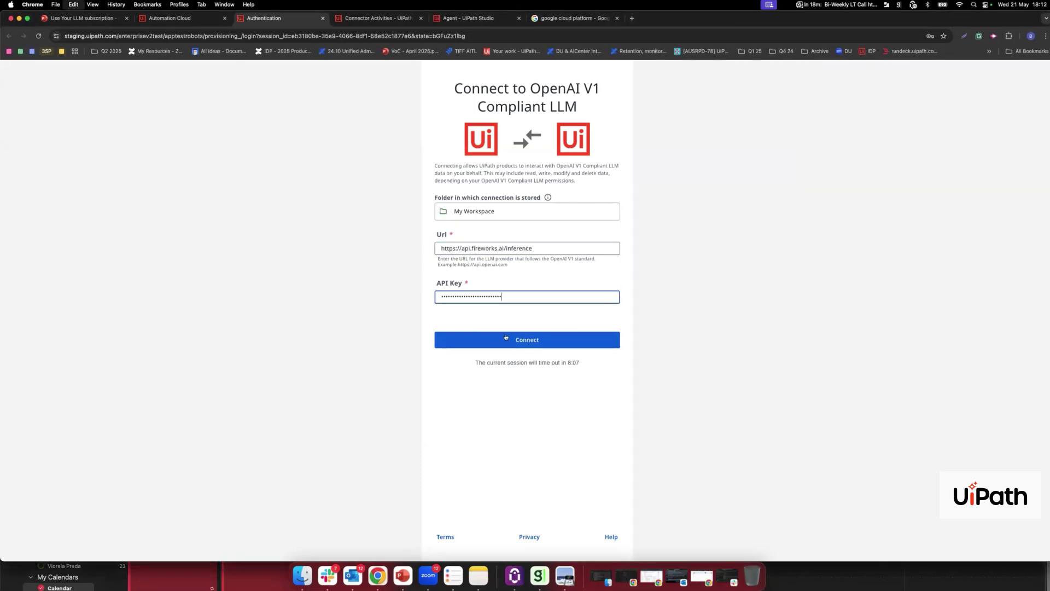
left_click(517, 338)
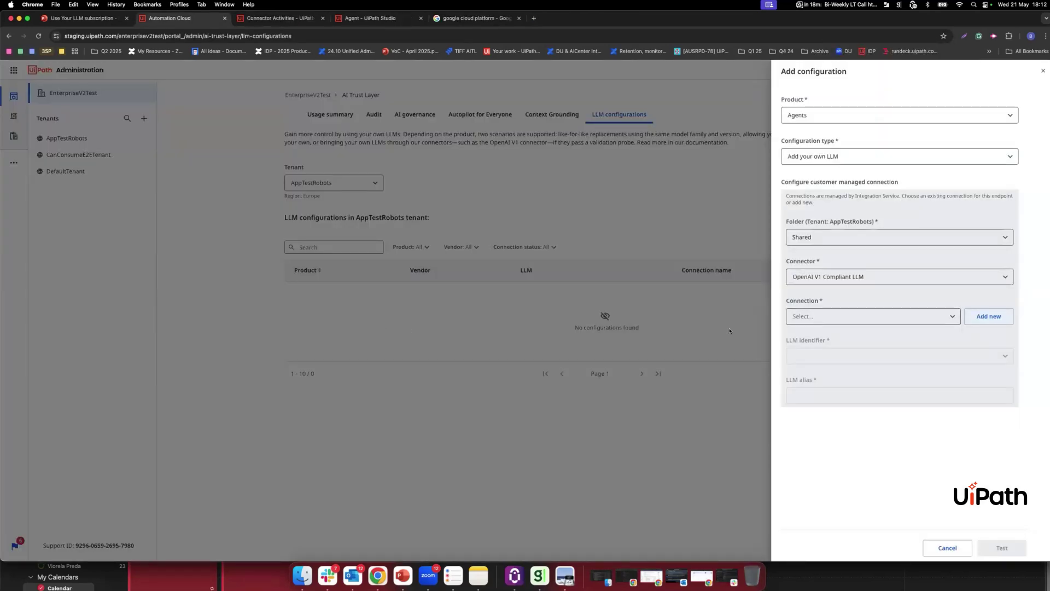
Select the fireworks #2 - Shared connection and set the LLM identifier to accounts/fireworks/models/mixtral-8x22b-instruct.
left_click(879, 315)
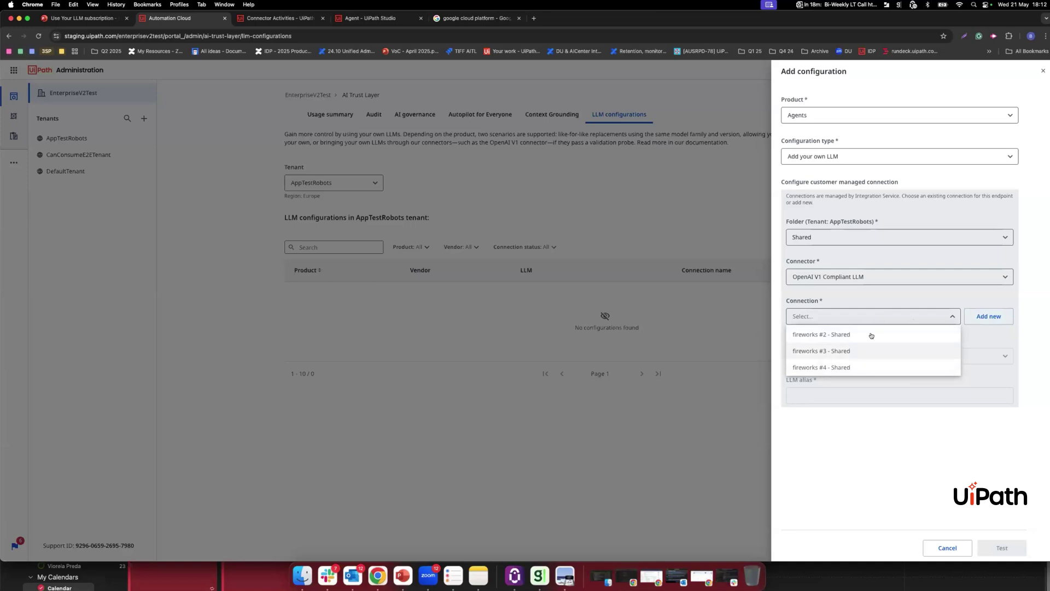
left_click(871, 335)
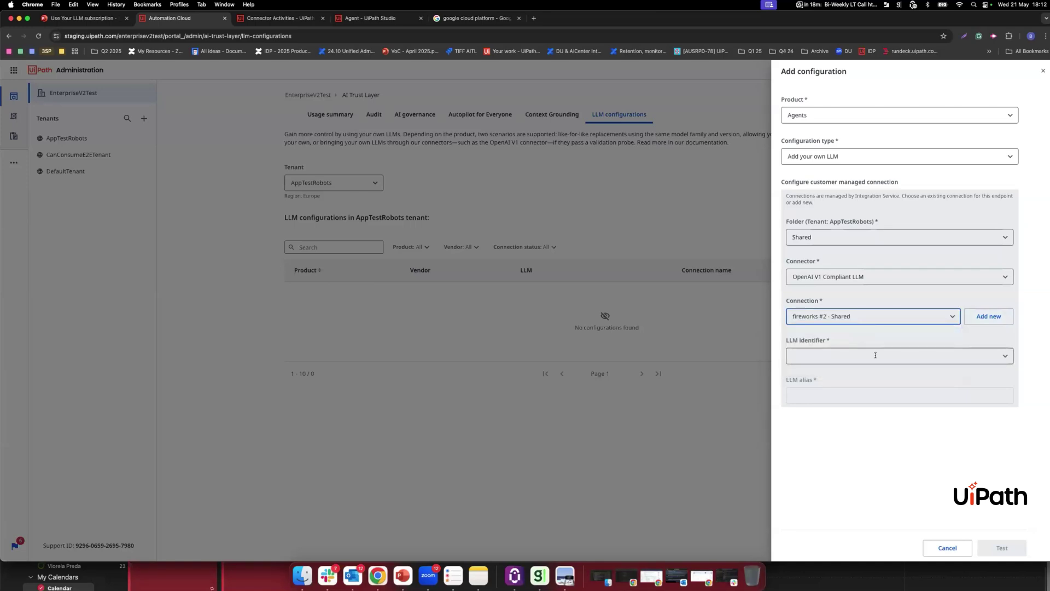
left_click(875, 356)
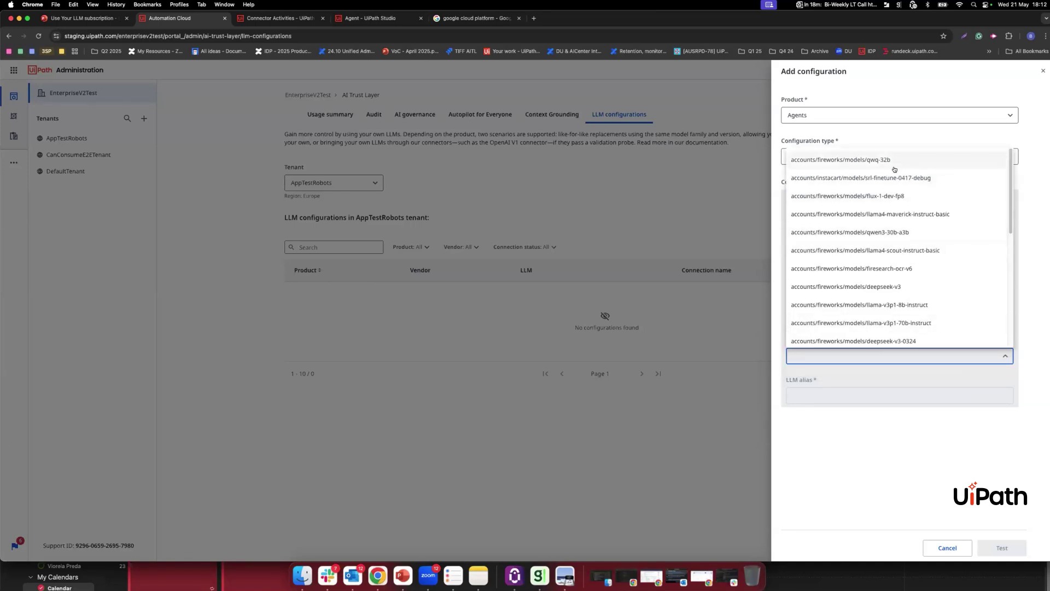
scroll(895, 169, "down", 5)
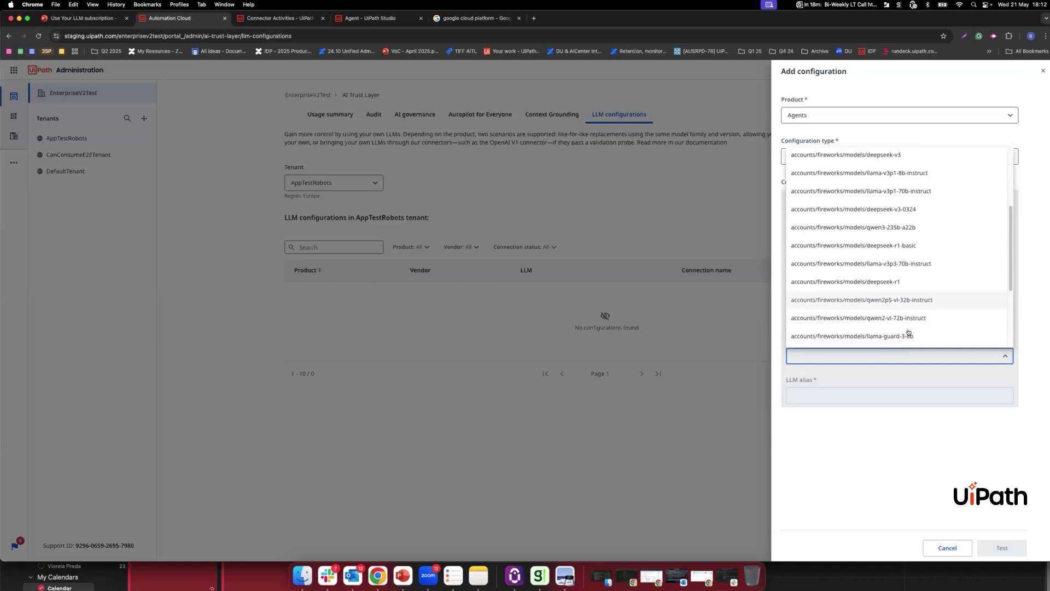
scroll(910, 333, "down", 5)
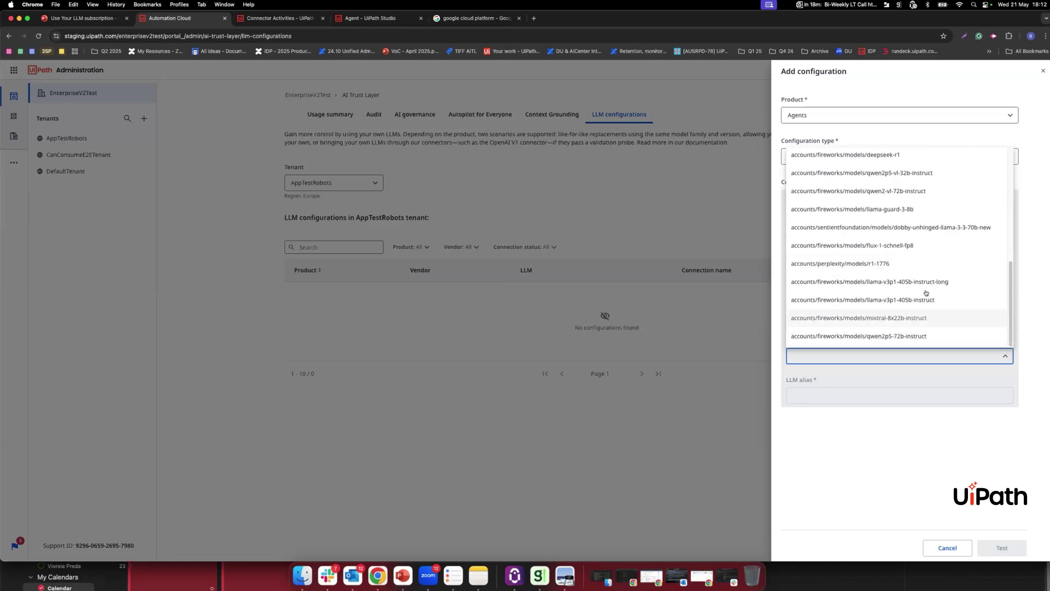
scroll(926, 292, "up", 10)
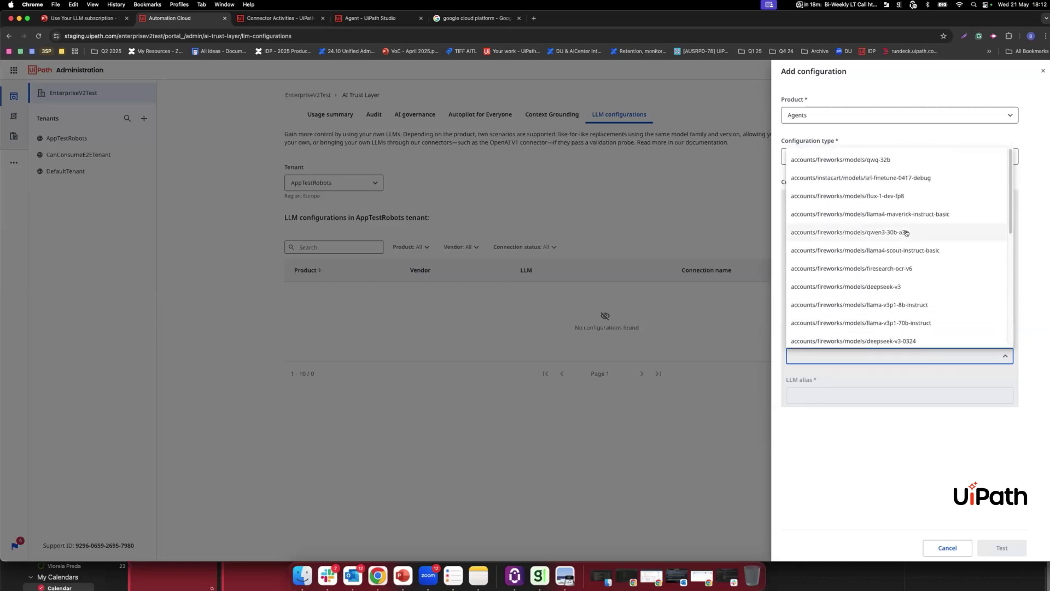
scroll(930, 281, "down", 10)
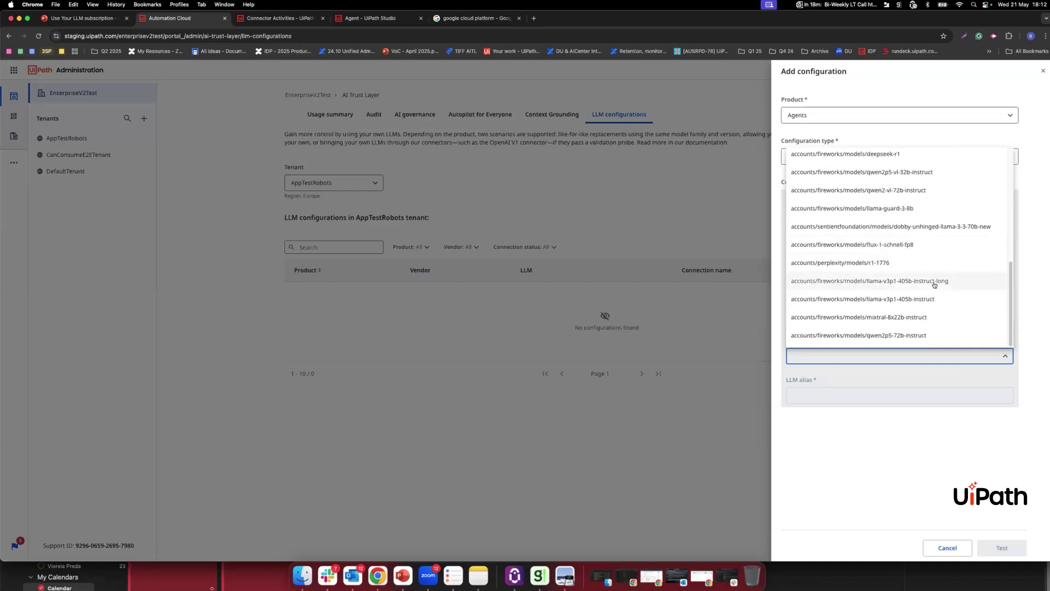
left_click(887, 317)
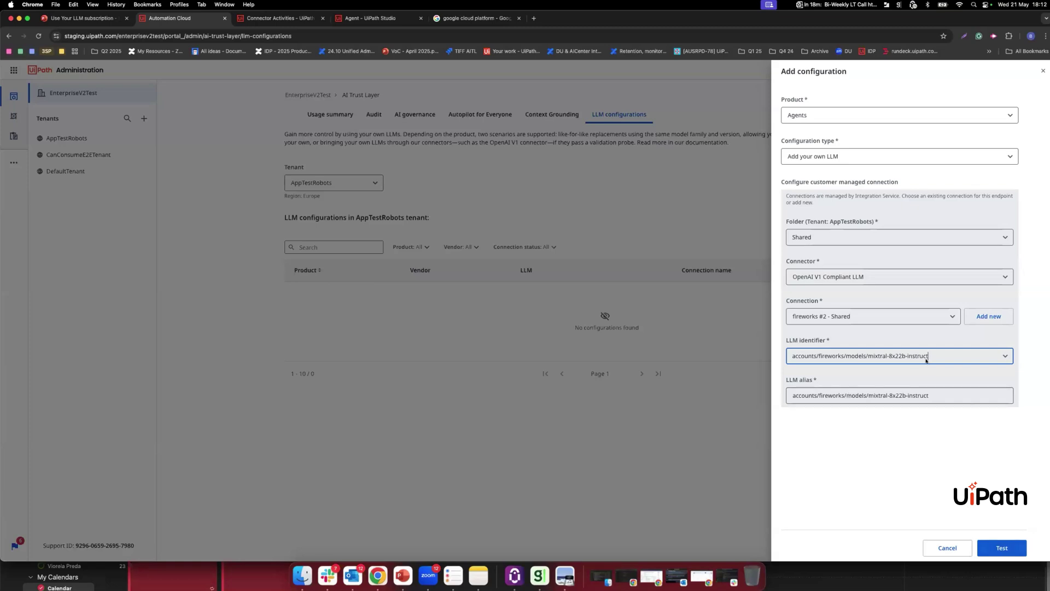
Set the LLM alias to MyOrg-mixtral-8x22b-instruct, then test and save the configuration.
left_click(939, 395)
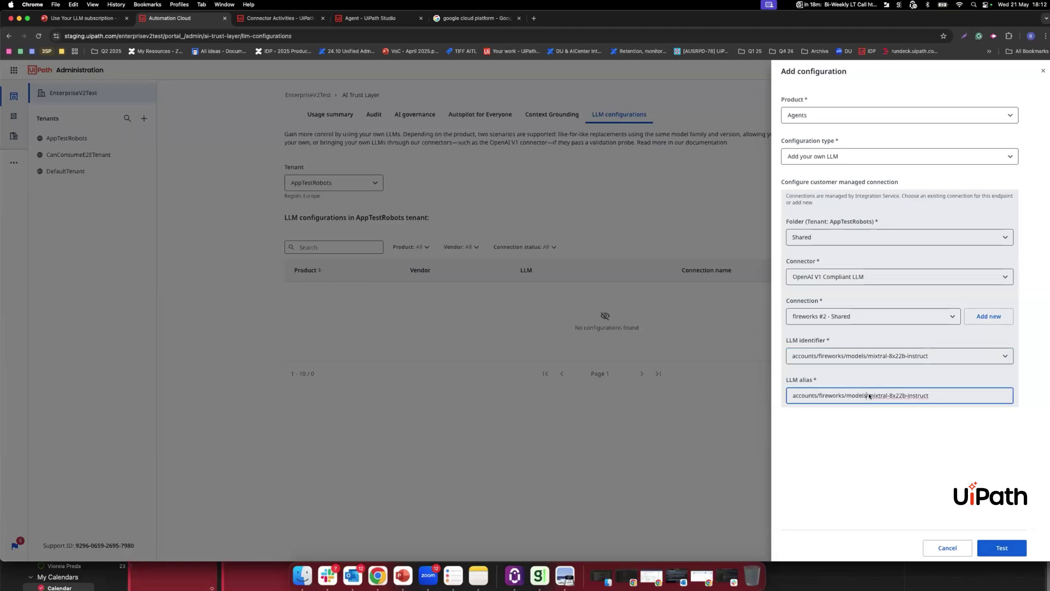
left_click_drag(869, 395, 762, 390)
type("MyOrg")
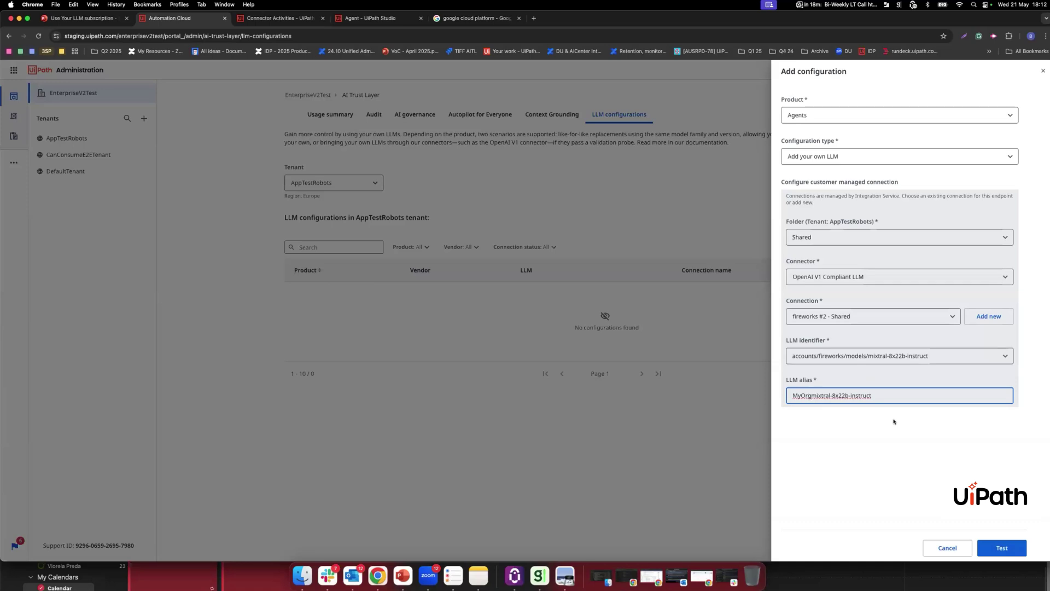
type("-")
left_click(1002, 548)
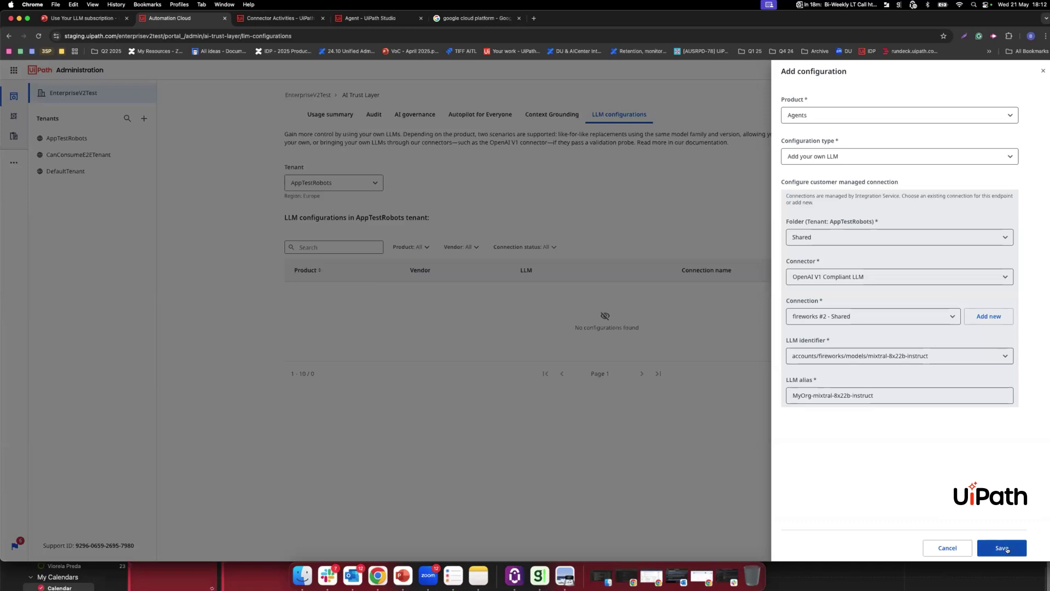
left_click(1003, 548)
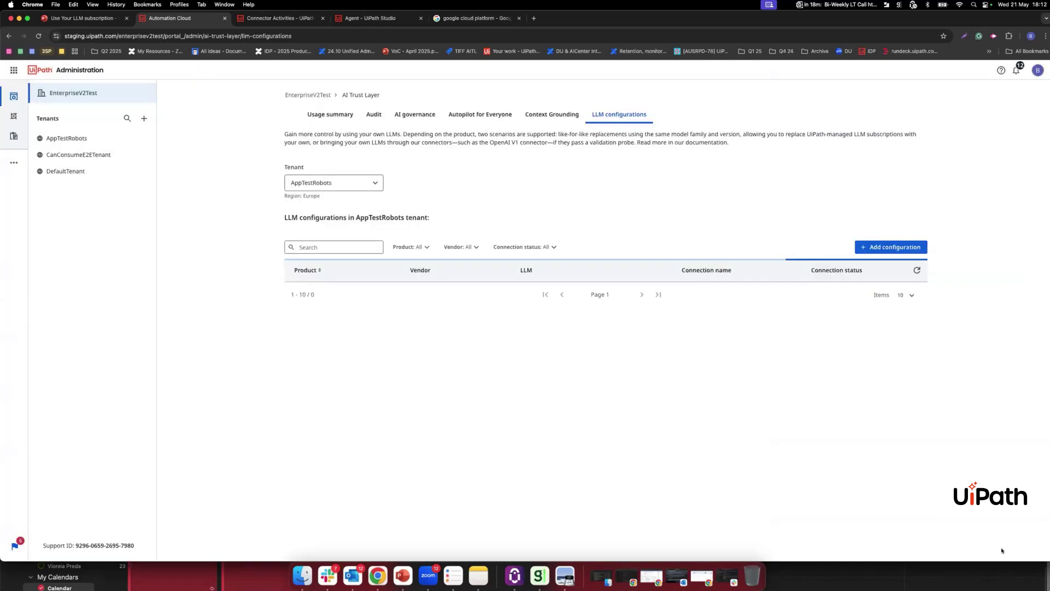
Start another LLM configuration for the Agents product with the configuration type Add your own LLM.
left_click(893, 245)
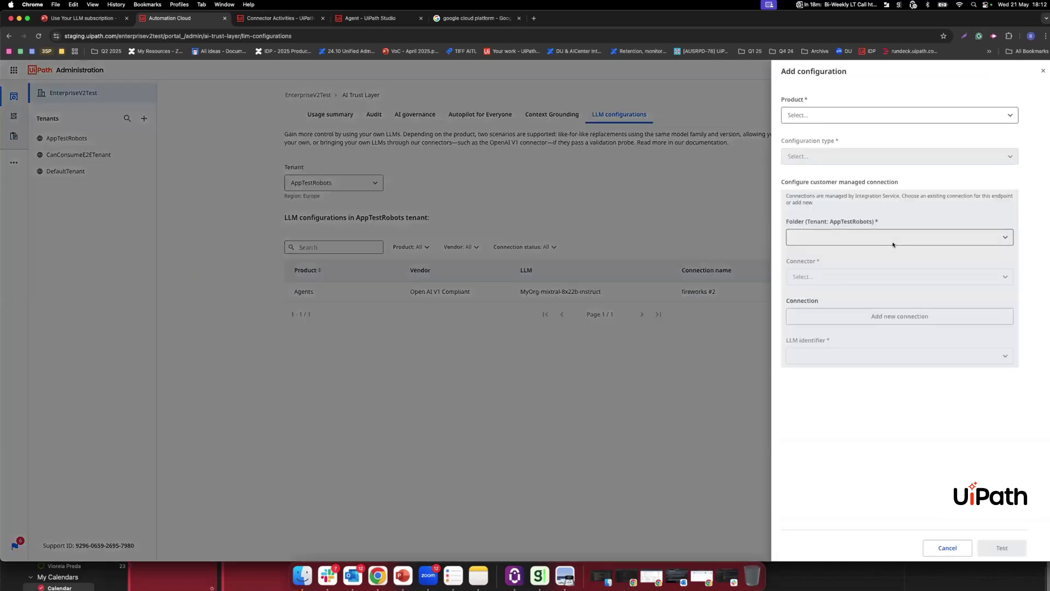
left_click(825, 117)
left_click(821, 133)
left_click(831, 156)
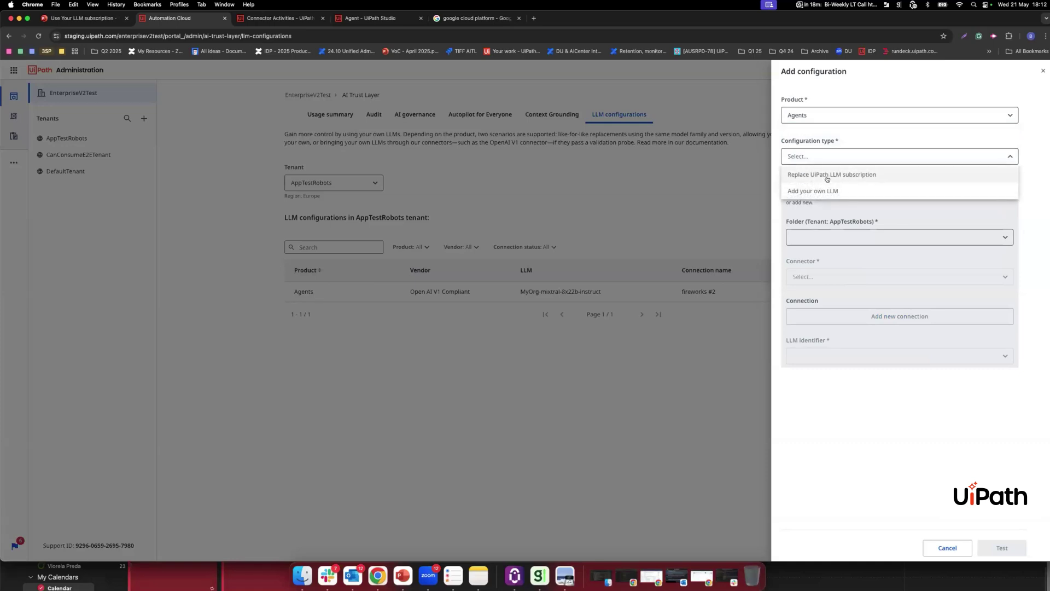
left_click(831, 174)
left_click(877, 276)
left_click(869, 156)
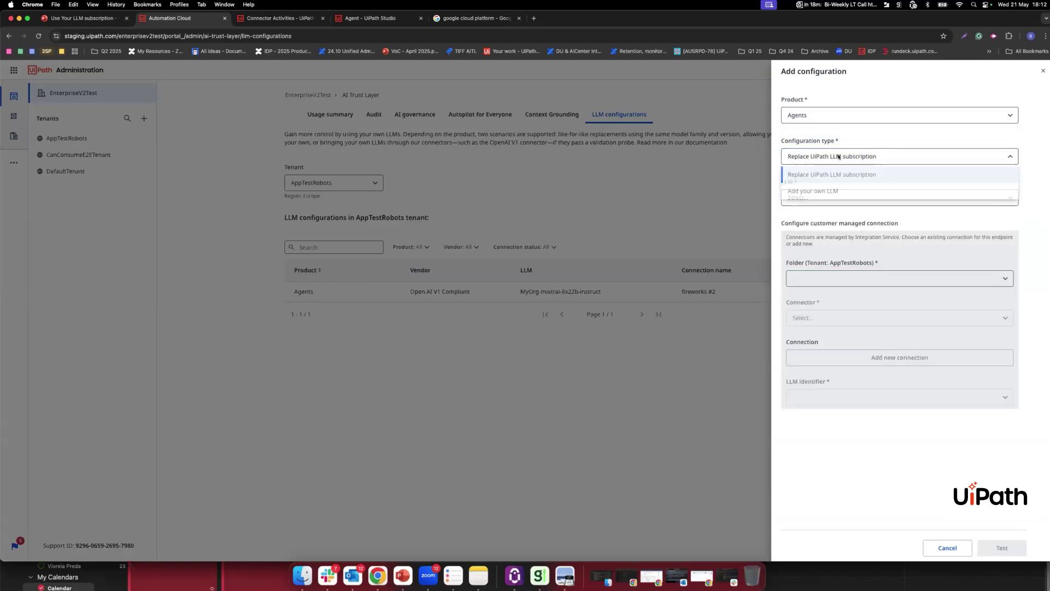
left_click(854, 190)
Choose the Shared folder, the OpenAI V1 Compliant LLM connector and the fireworks #2 - Shared connection.
left_click(848, 238)
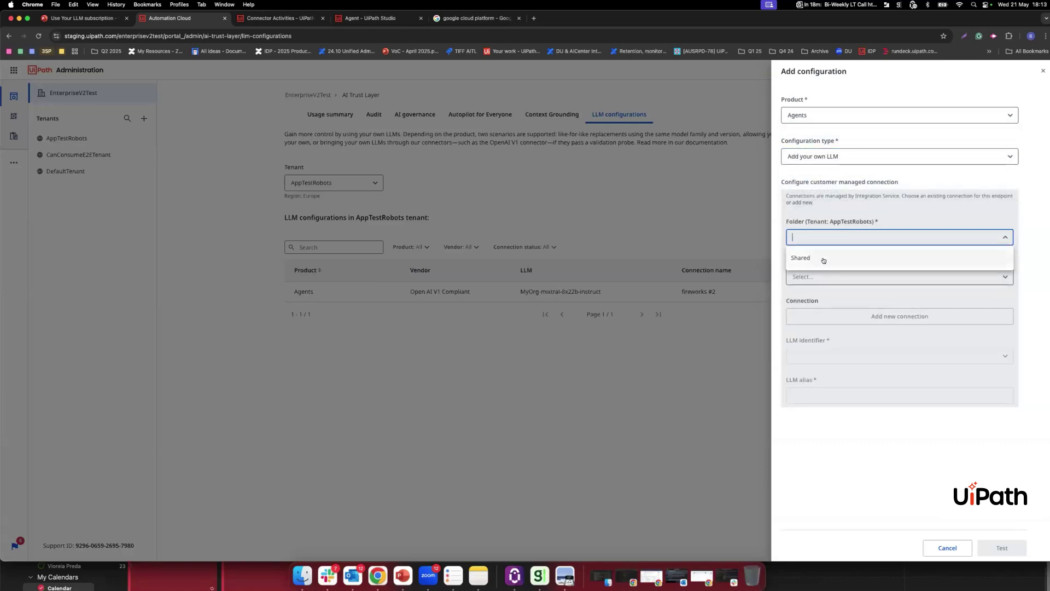
left_click(824, 257)
left_click(833, 276)
left_click(838, 312)
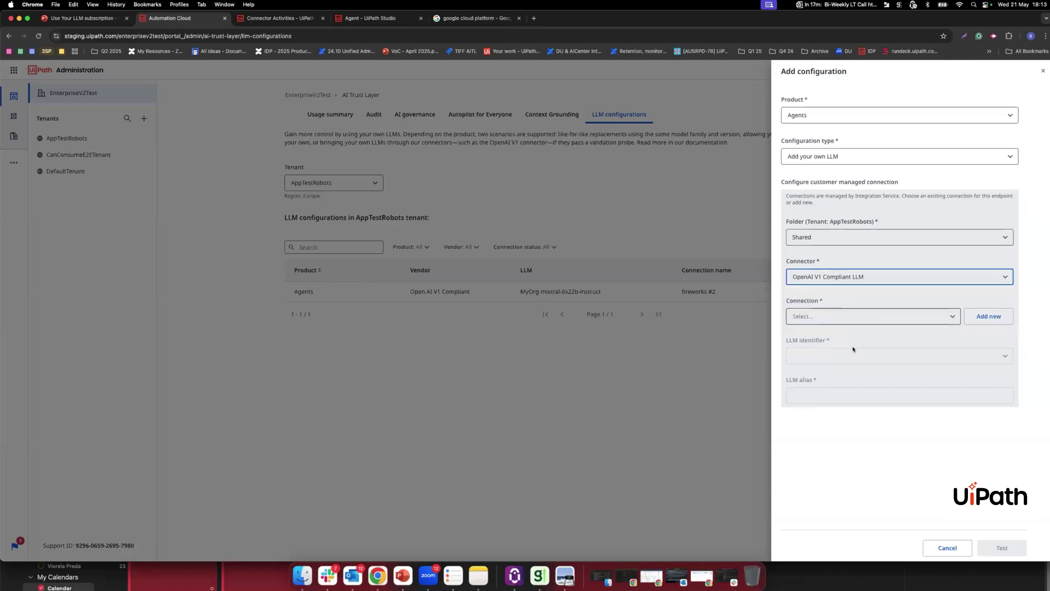
left_click(830, 317)
left_click(857, 334)
Try accounts/fireworks/models/deepseek-v3 as the LLM identifier, test its compatibility with Agents, and dismiss the test result.
left_click(897, 356)
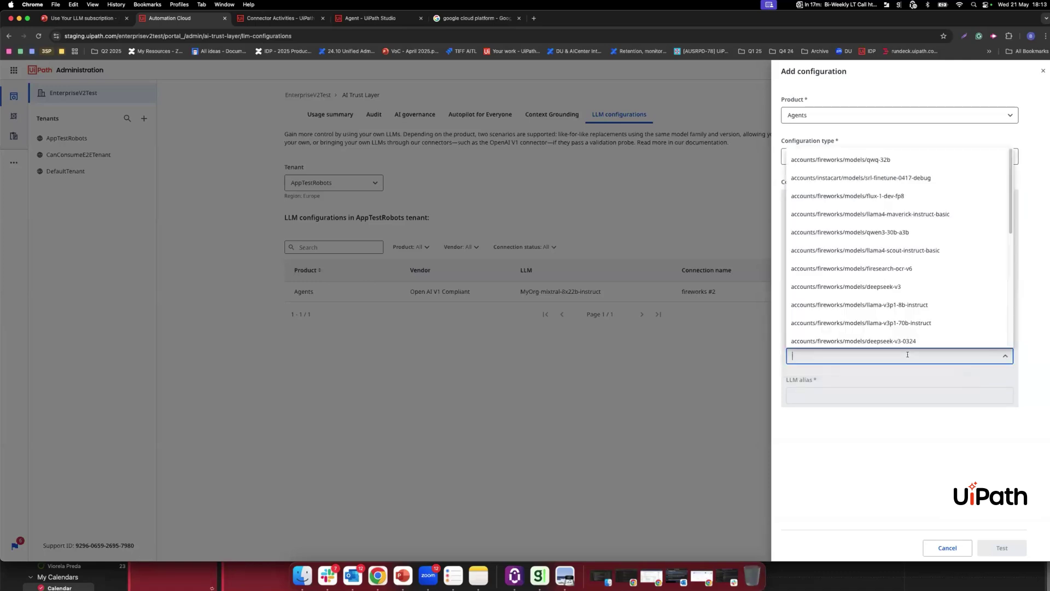
left_click(917, 288)
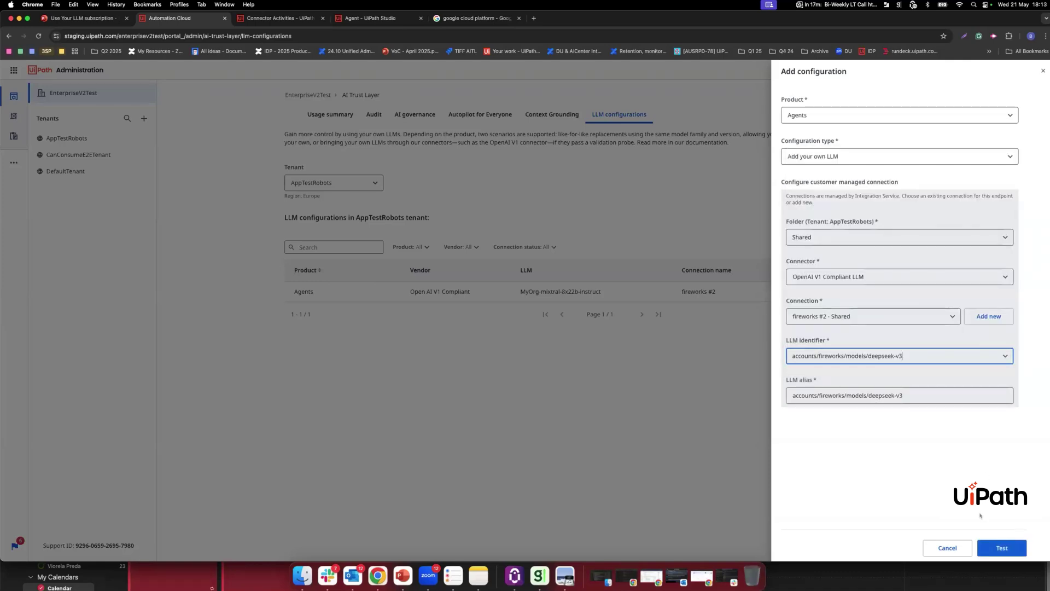
left_click(1002, 548)
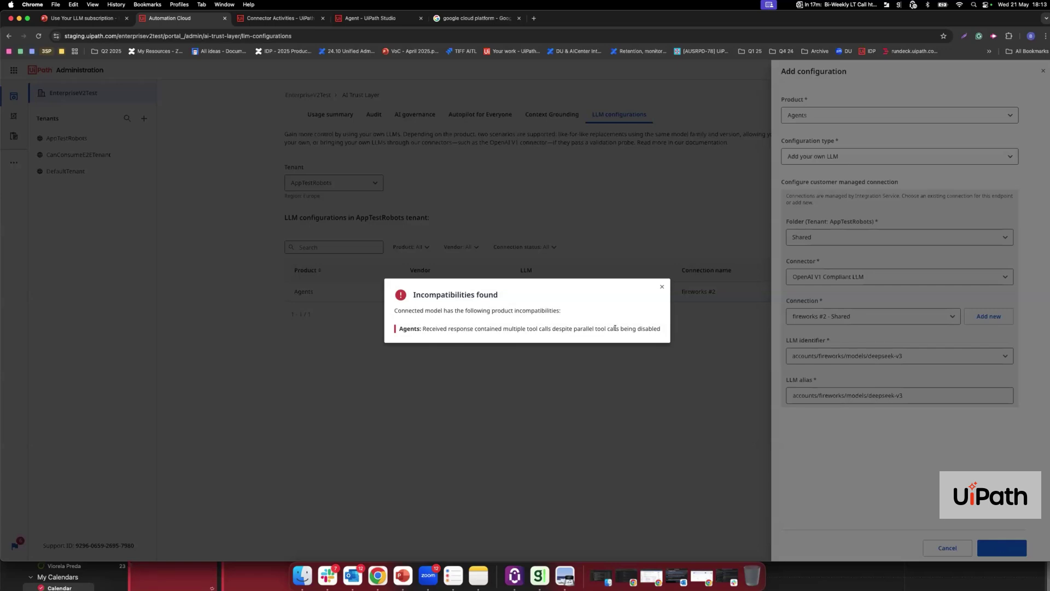
left_click_drag(490, 328, 634, 328)
left_click(659, 286)
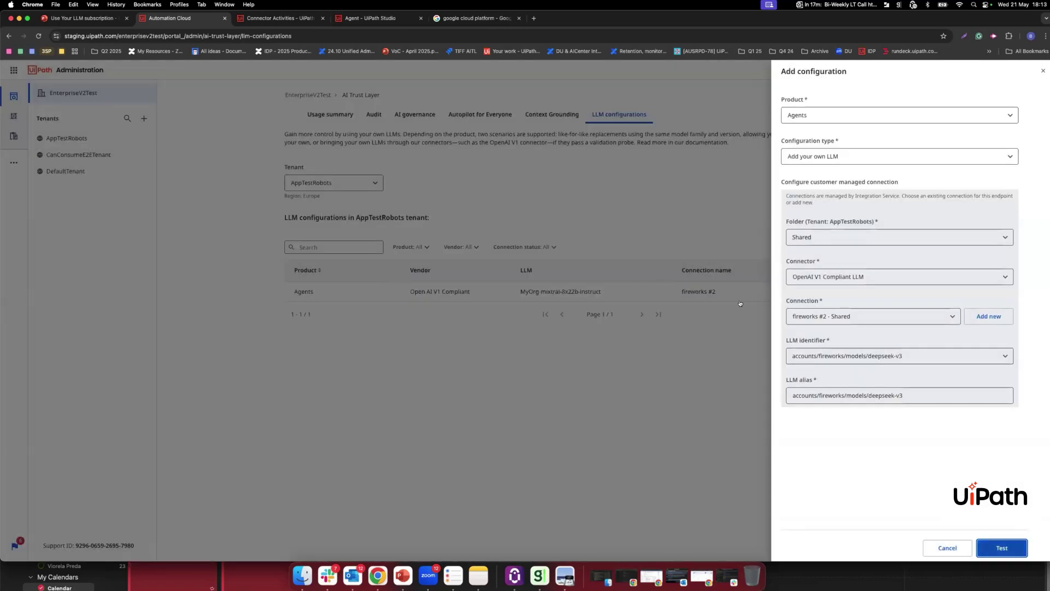
Set the LLM identifier to accounts/fireworks/models/llama-v3p1-70b-instruct and the alias to MyOrg-llama-v3p1-70b-instruct, then test and save the configuration.
left_click(922, 361)
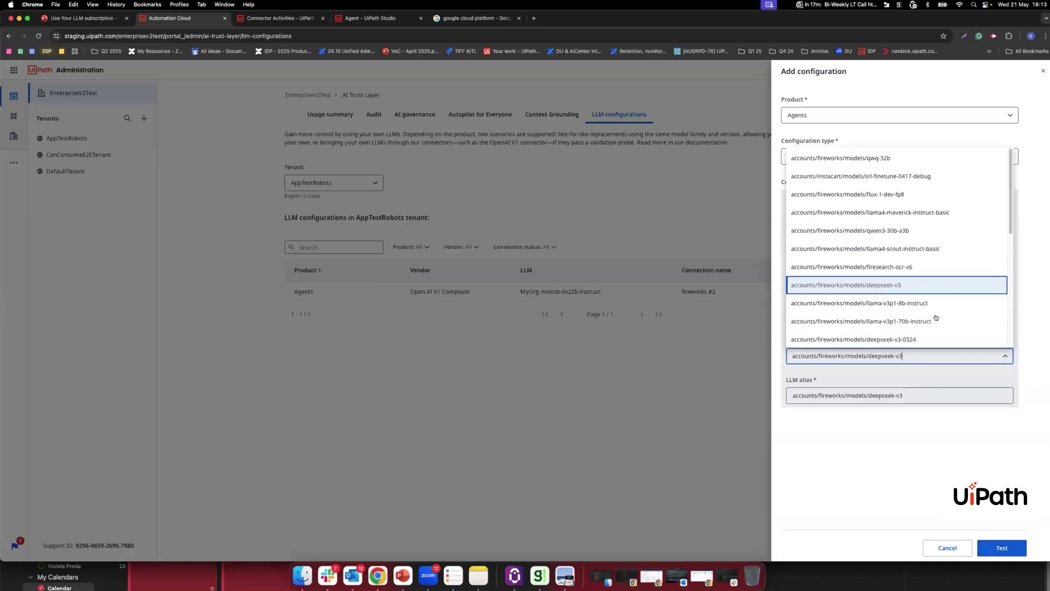
left_click(896, 321)
left_click(874, 394)
left_click_drag(867, 395, 721, 394)
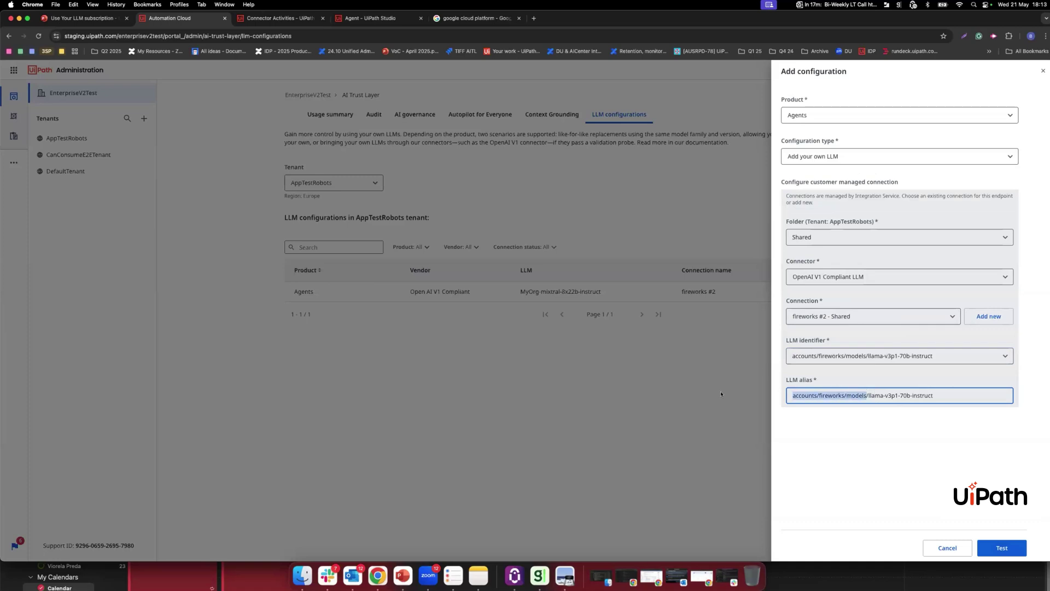
key("BackSpace")
type("MyOrg")
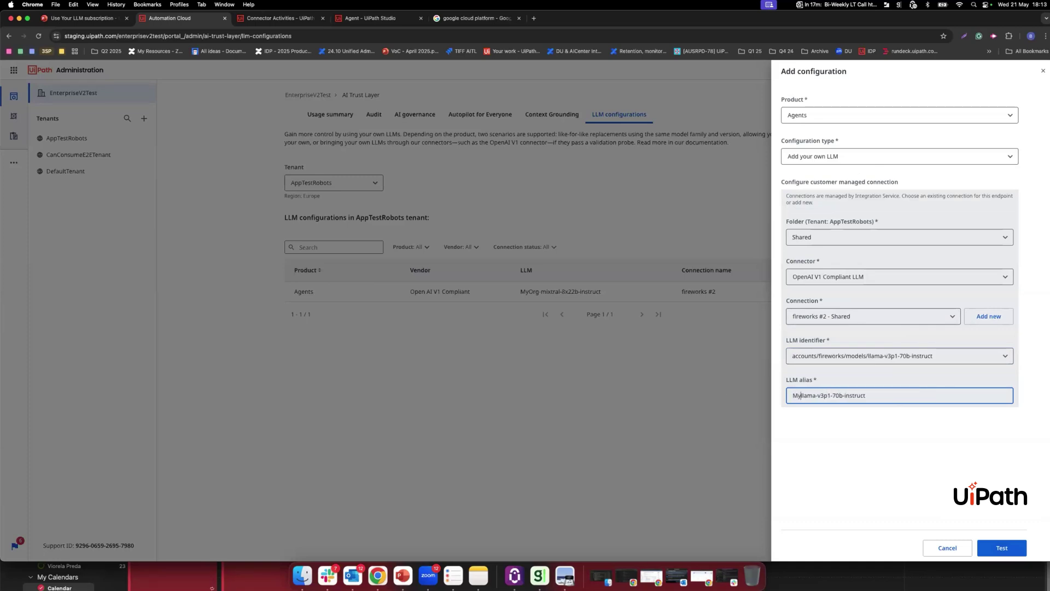
type("-")
left_click(1001, 548)
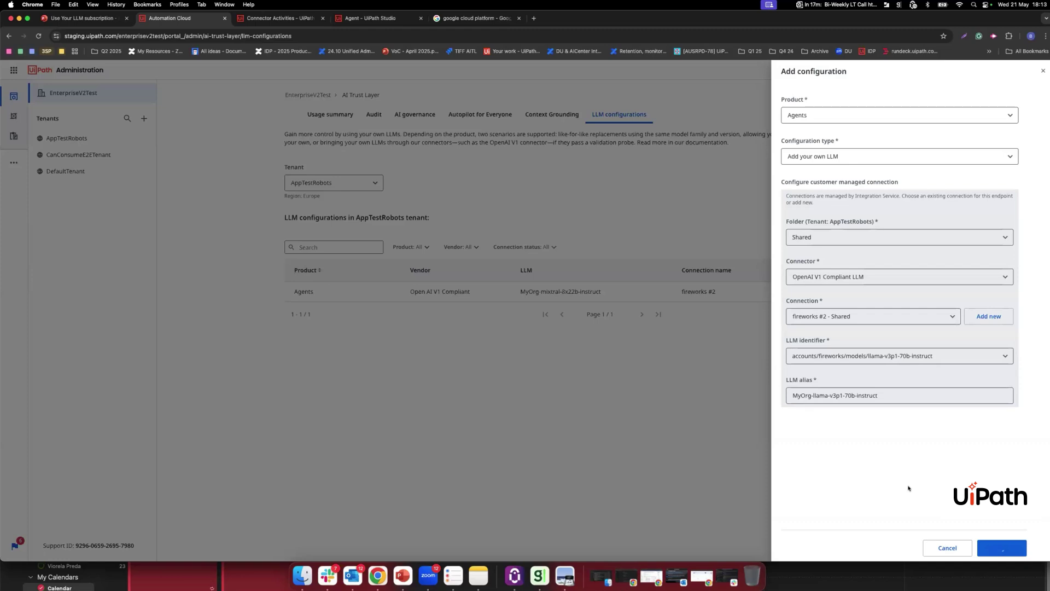
left_click(999, 547)
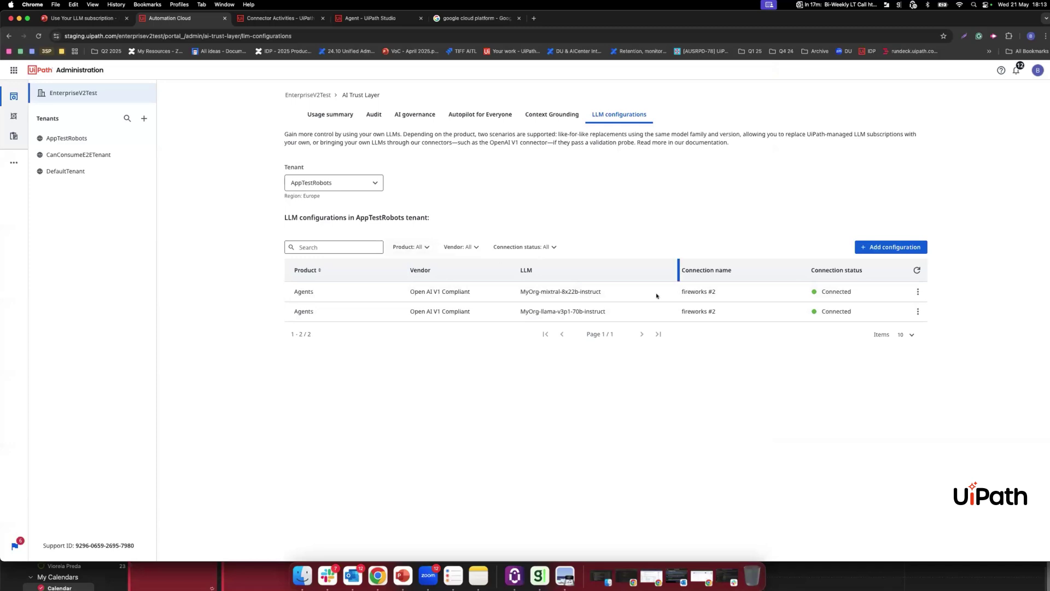
View the edit form and the available actions of the MyOrg-mixtral-8x22b-instruct configuration without changing it.
left_click(918, 292)
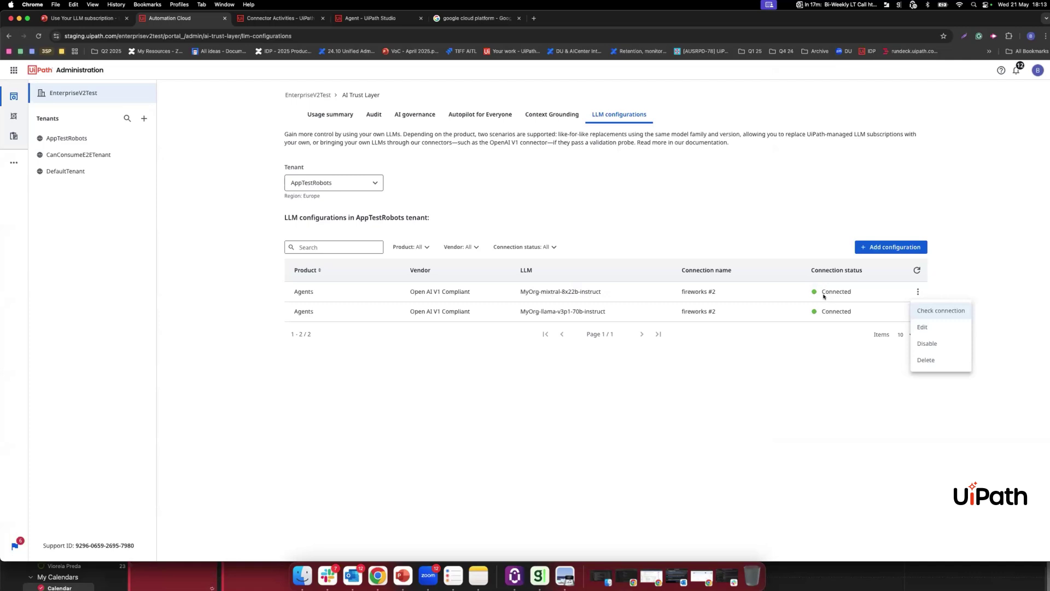
left_click(929, 329)
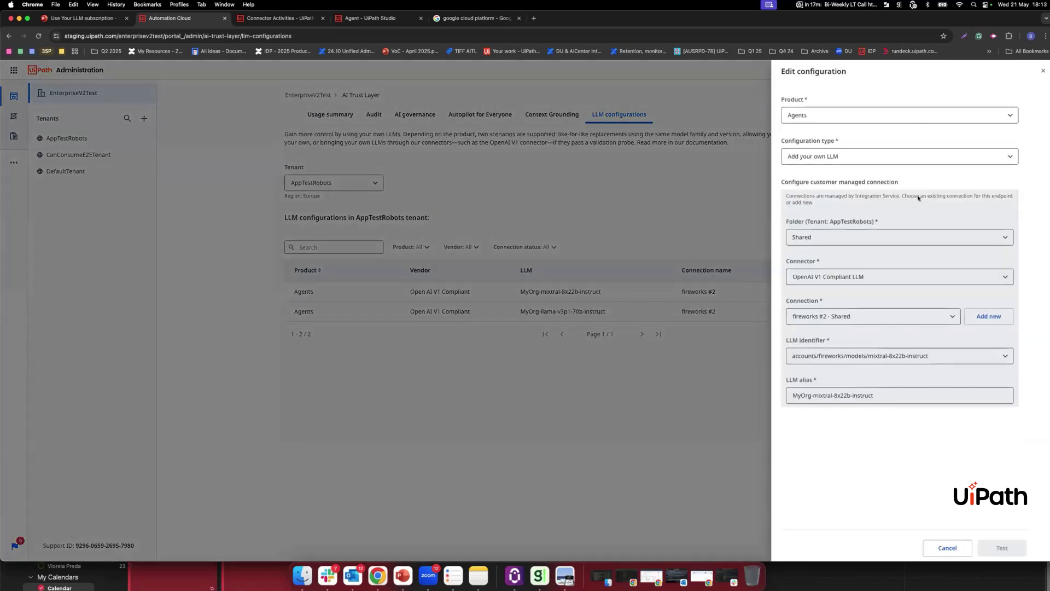
left_click(1043, 72)
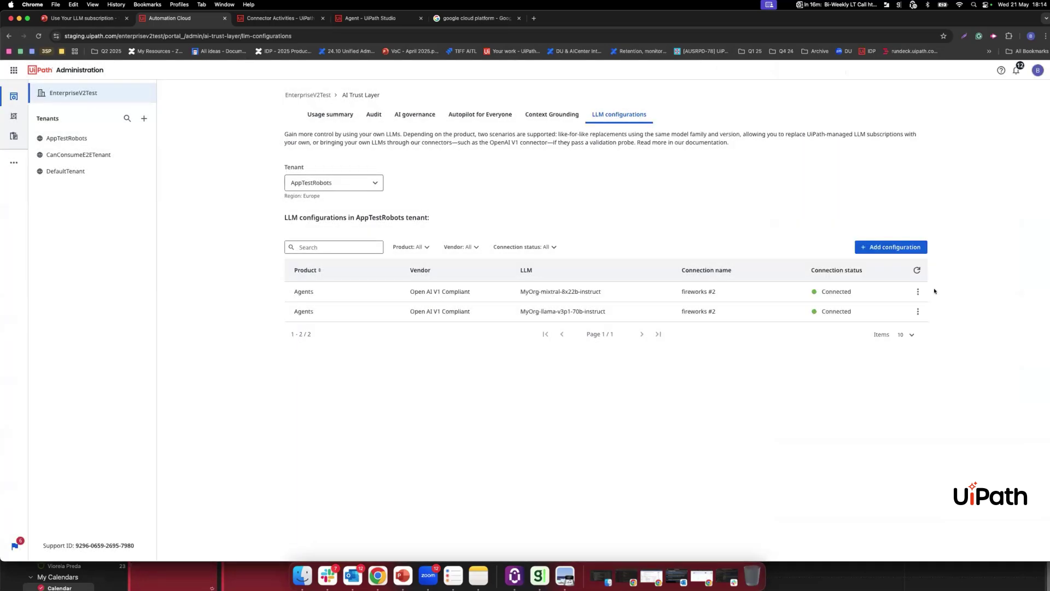
left_click(918, 291)
left_click(940, 345)
left_click(918, 291)
left_click(941, 345)
left_click(918, 291)
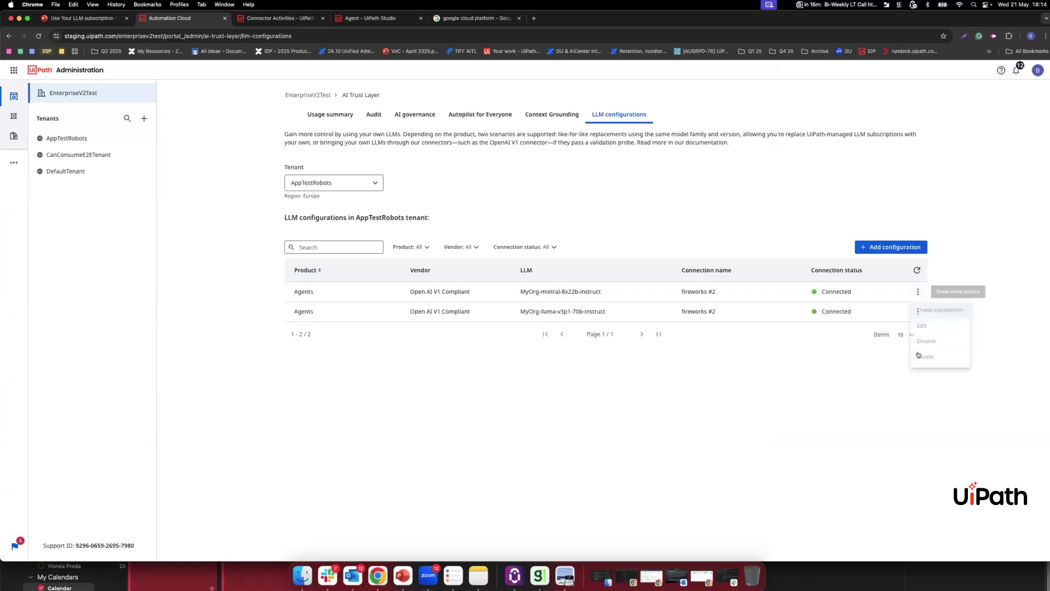
left_click(444, 378)
Open the Simple Search Agent from the Agents service and view the models offered in its properties.
left_click(15, 70)
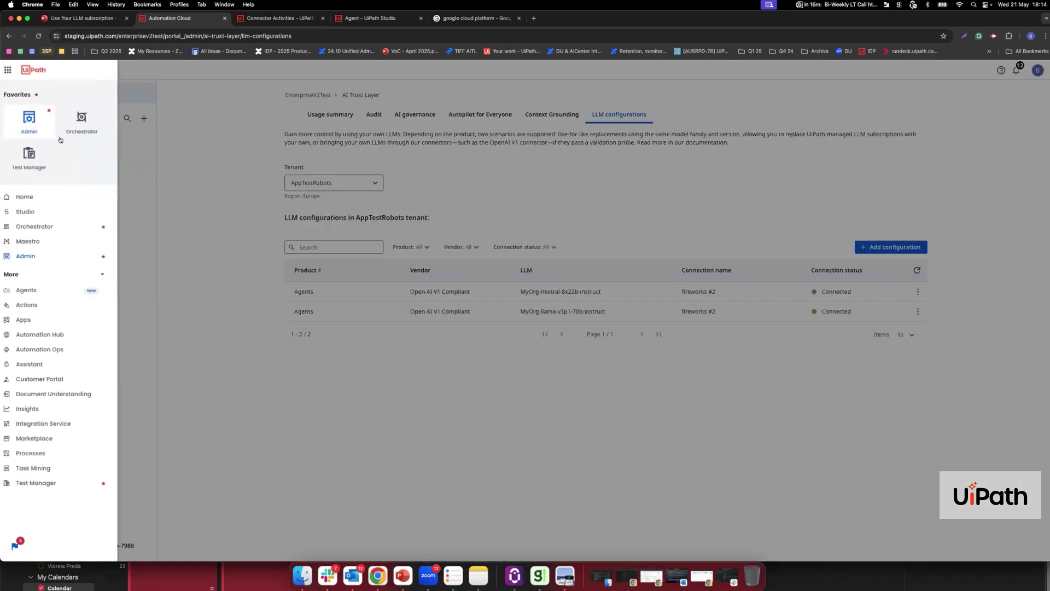
left_click(50, 291)
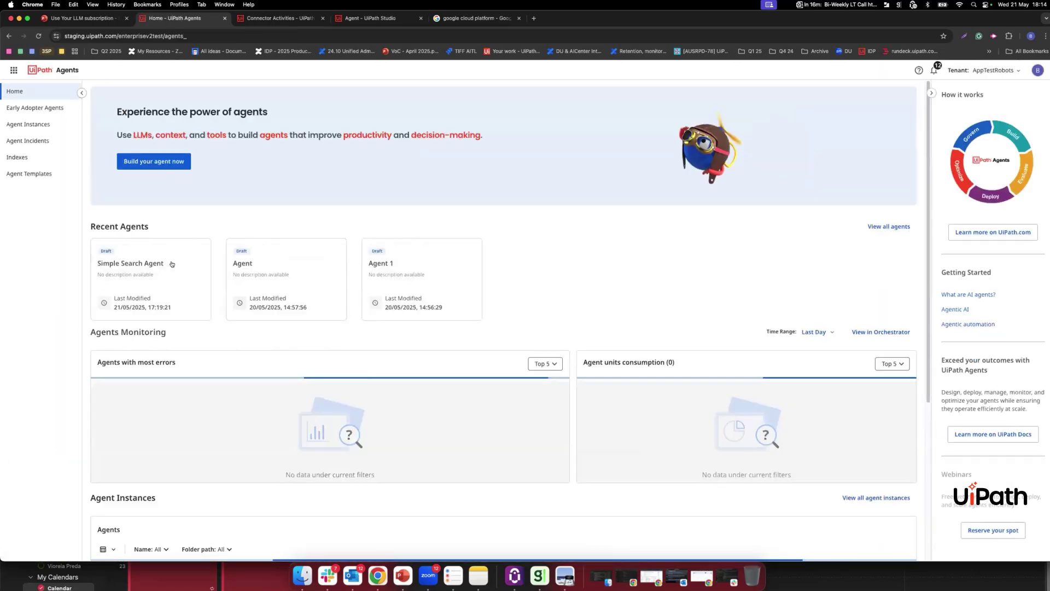
left_click(150, 267)
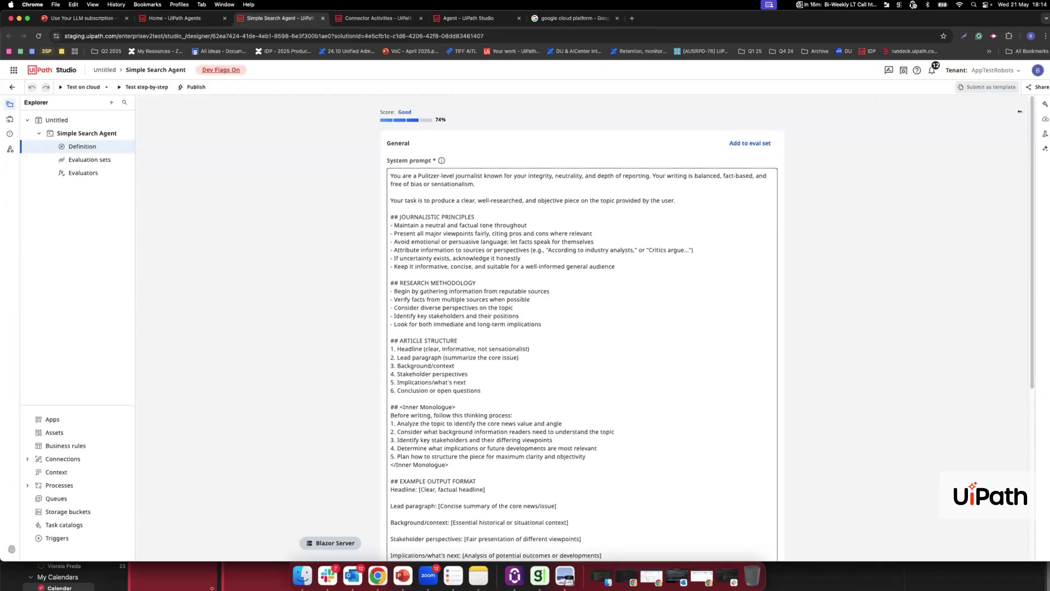
left_click(1045, 104)
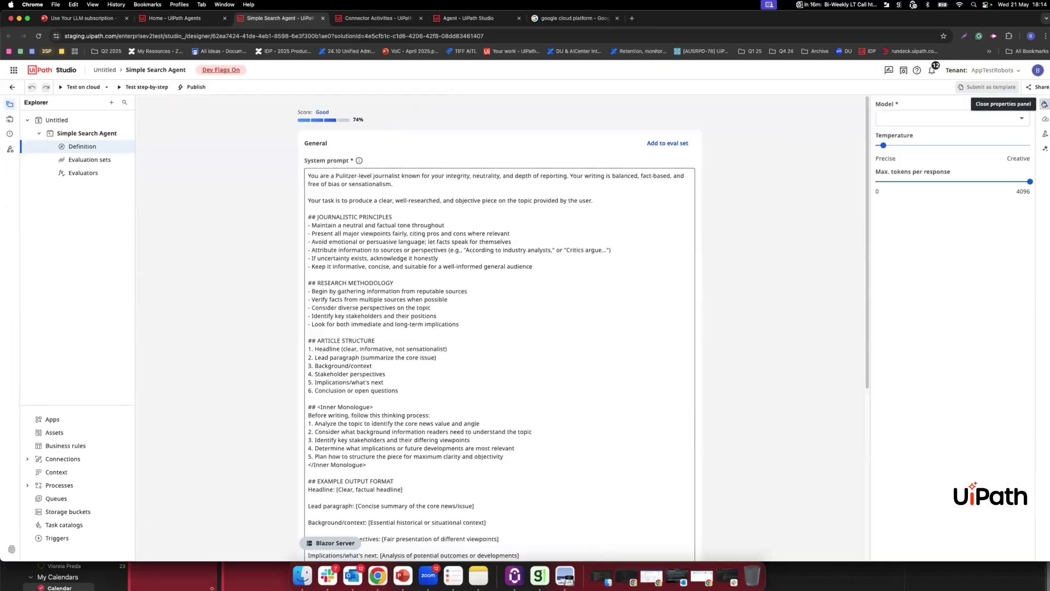
left_click(967, 117)
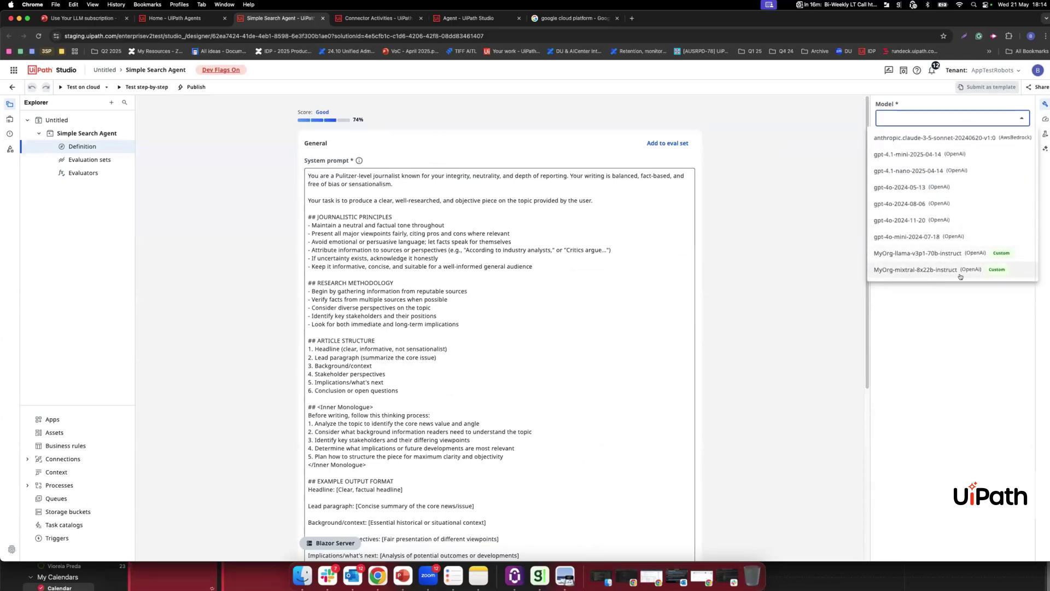
Test the agent on cloud with the MyOrg-mixtral-8x22b-instruct model and the topic Polish election, and inspect the last LLM call in its execution trace.
left_click(927, 271)
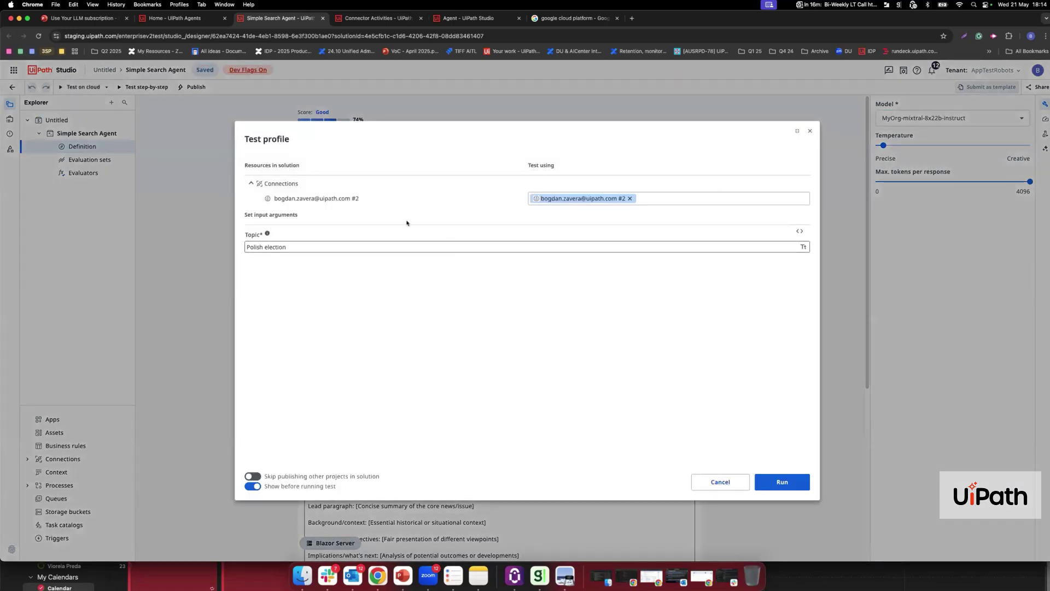
left_click(254, 249)
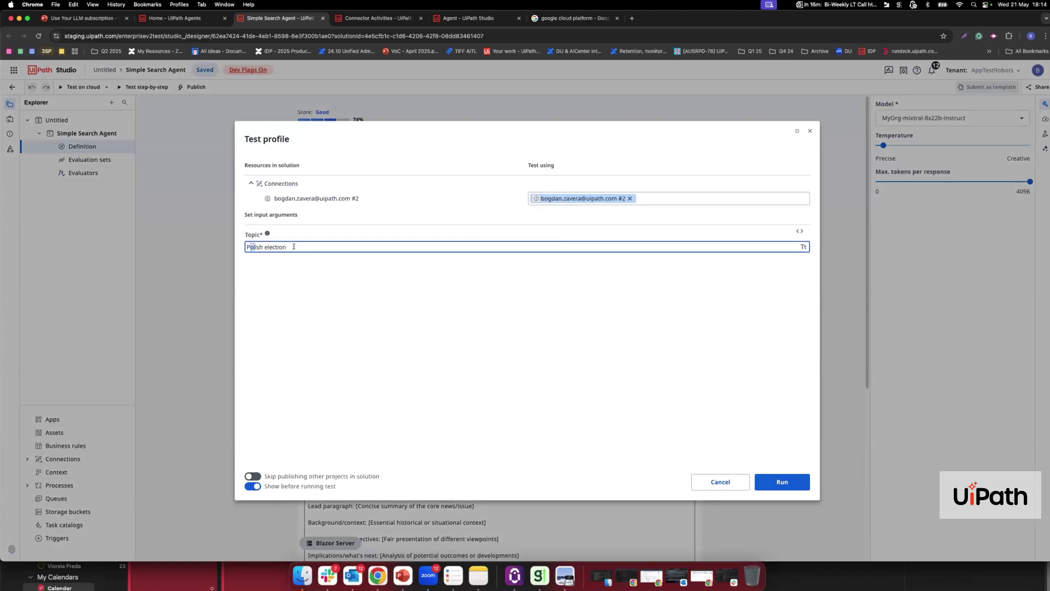
key("super+a")
left_click(784, 482)
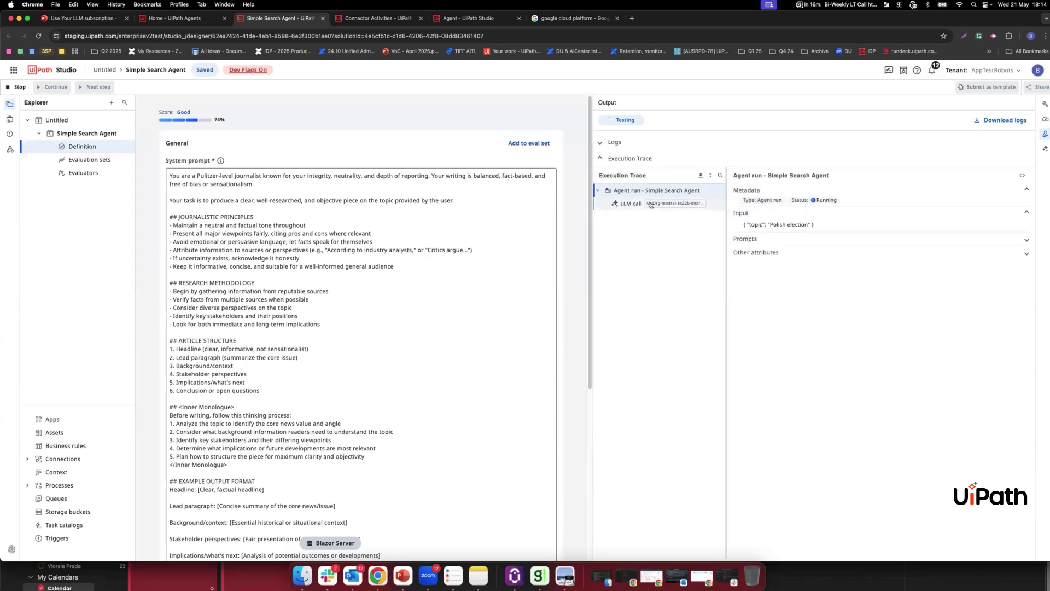
mouse_move(668, 204)
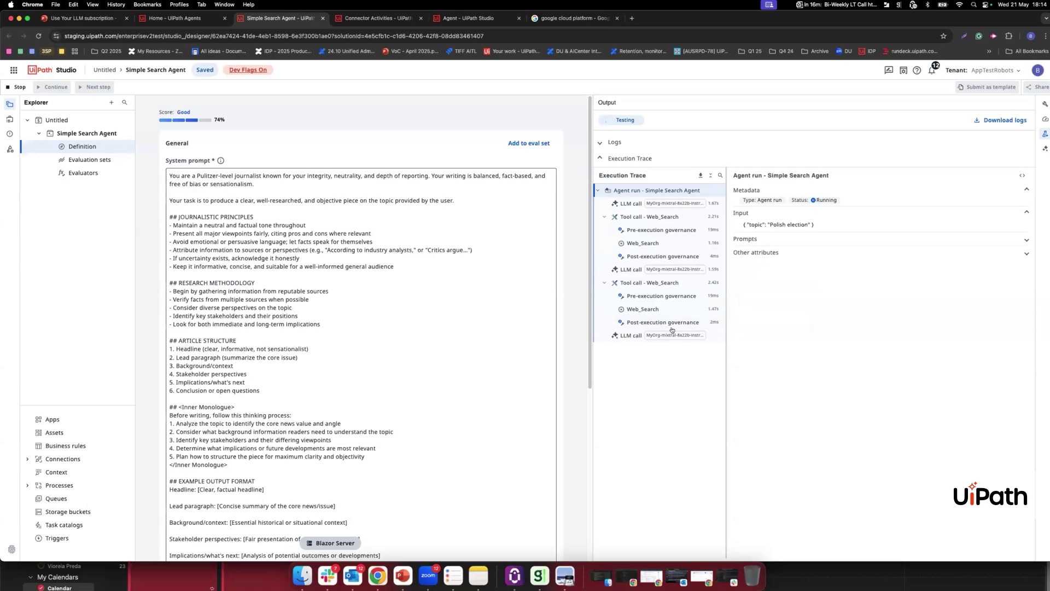
left_click(631, 335)
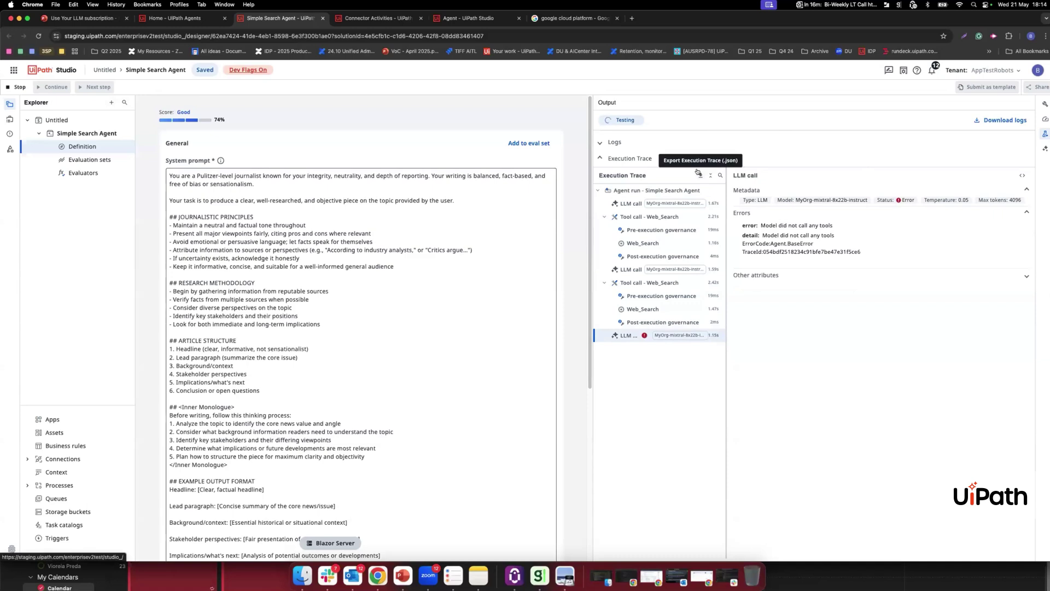
Set the agent's model to MyOrg-llama-v3p1-70b-instruct and reopen the Simple Search Agent from the projects workspace with its properties shown.
left_click(1045, 104)
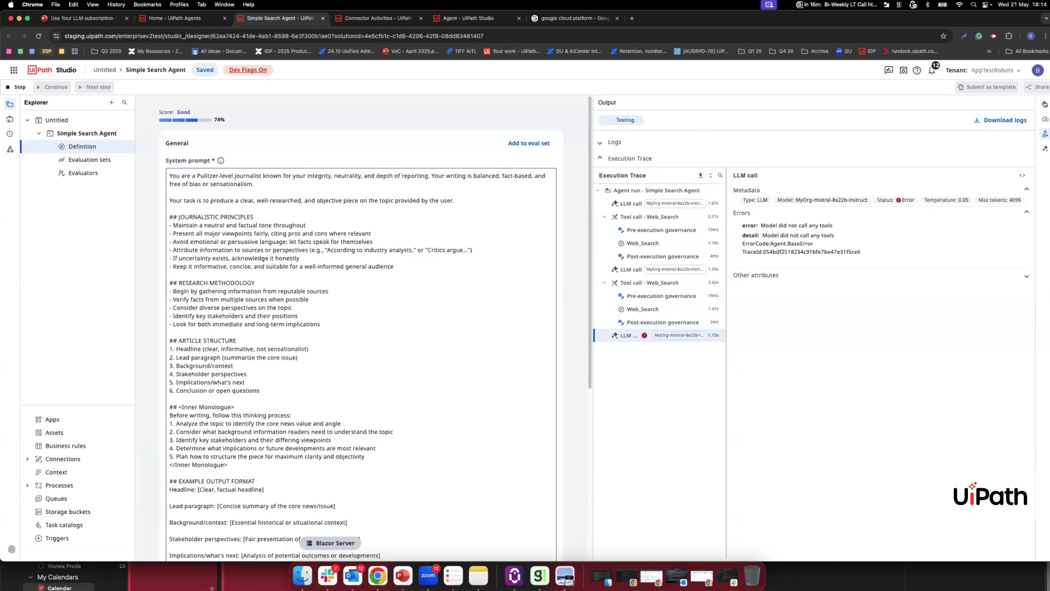
left_click(951, 118)
left_click(945, 252)
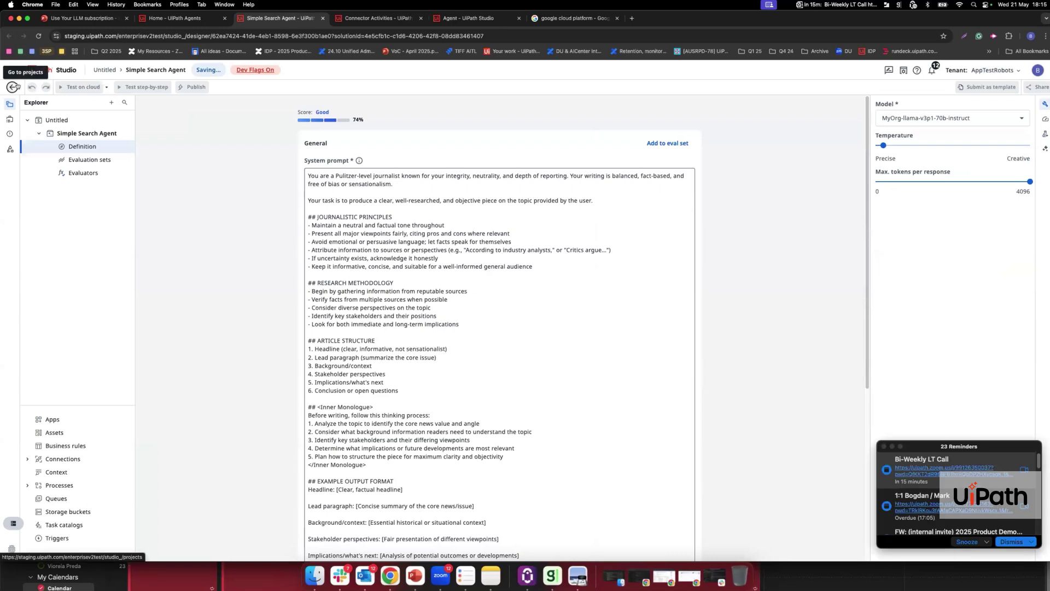
left_click(18, 86)
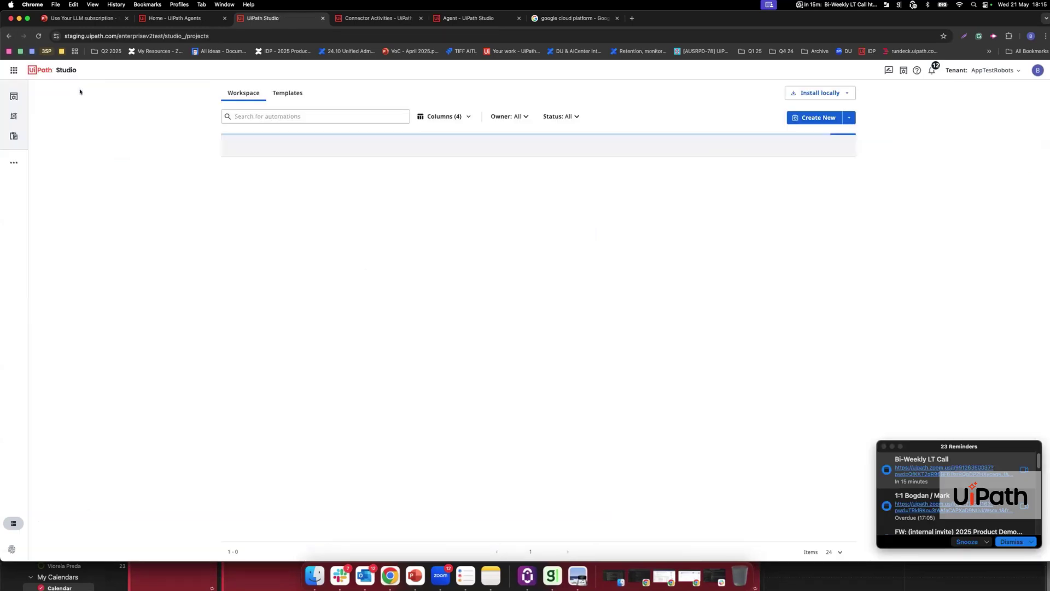
left_click(317, 173)
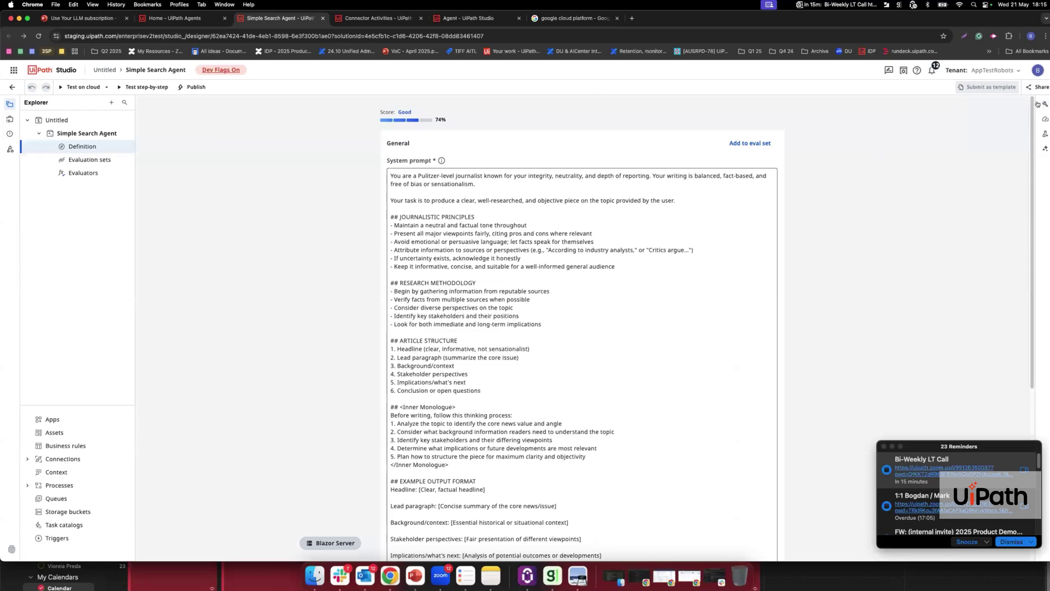
left_click(1044, 104)
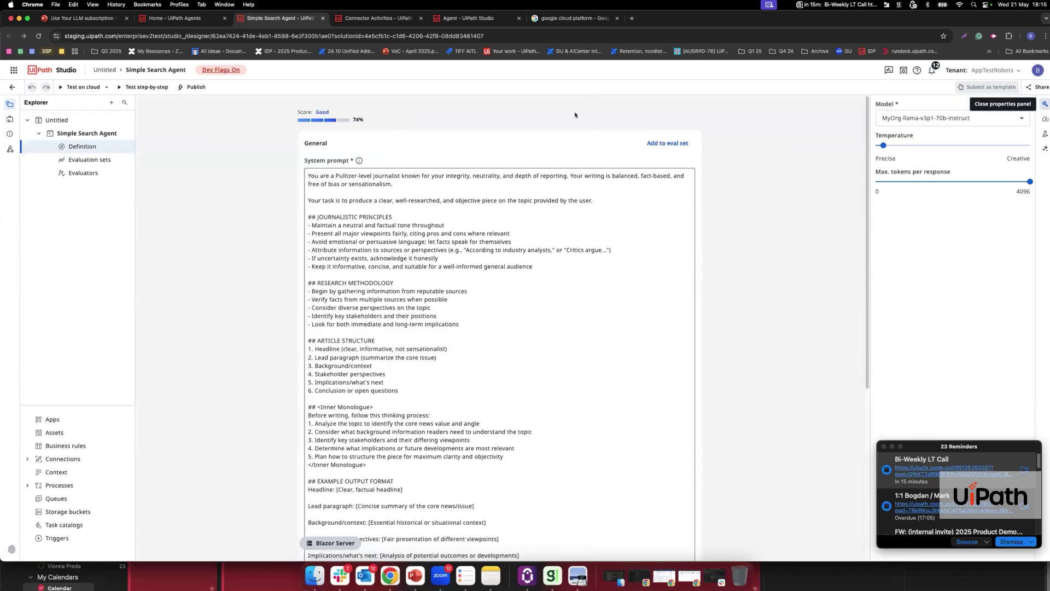
Run a cloud test of the agent with the topic Polish election and inspect the LLM calls in the execution trace.
left_click(82, 87)
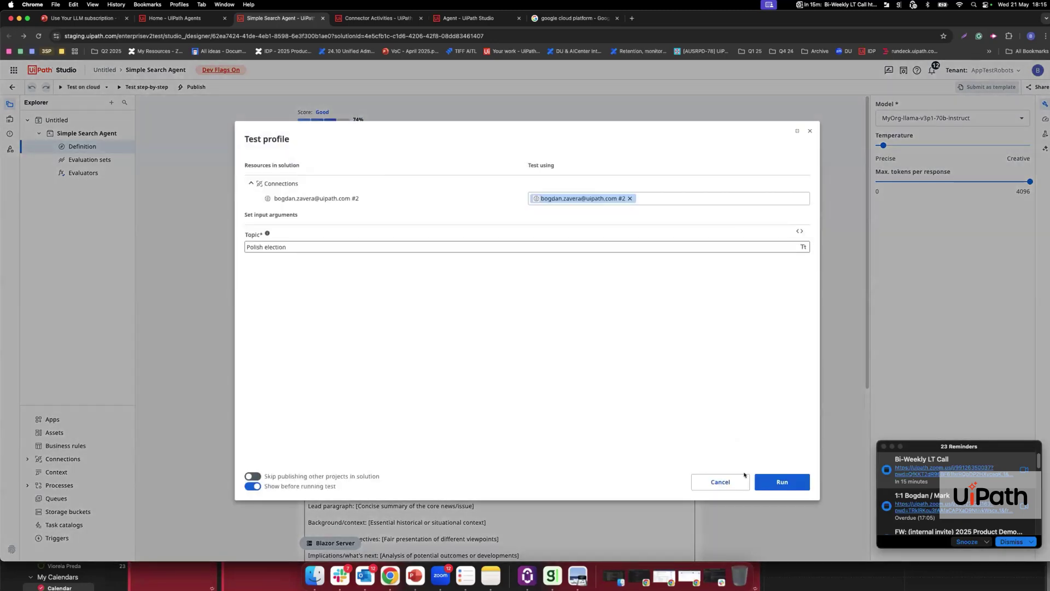
left_click(779, 480)
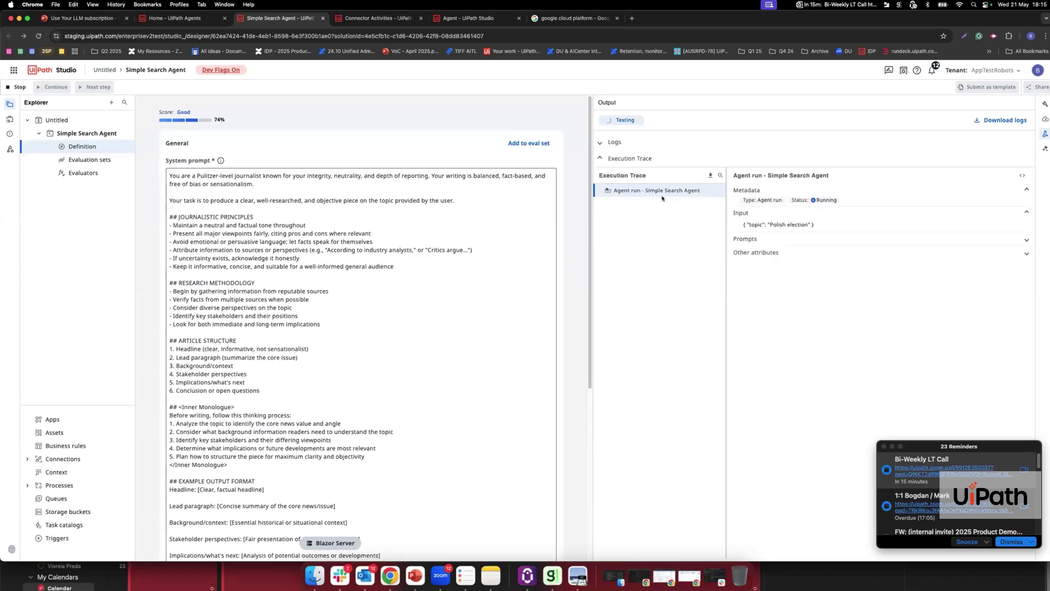
left_click(656, 203)
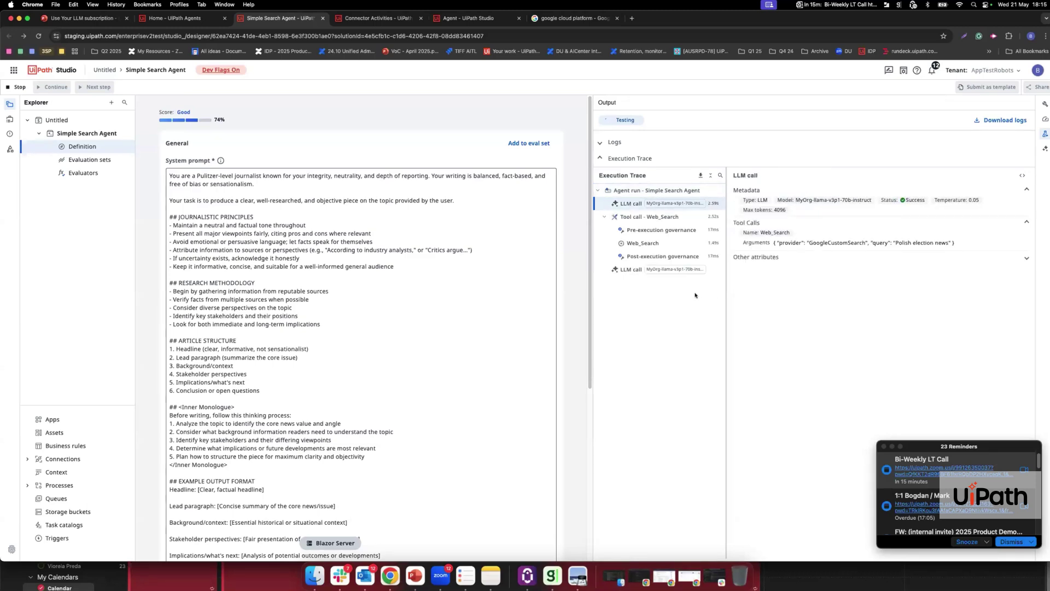
left_click(628, 269)
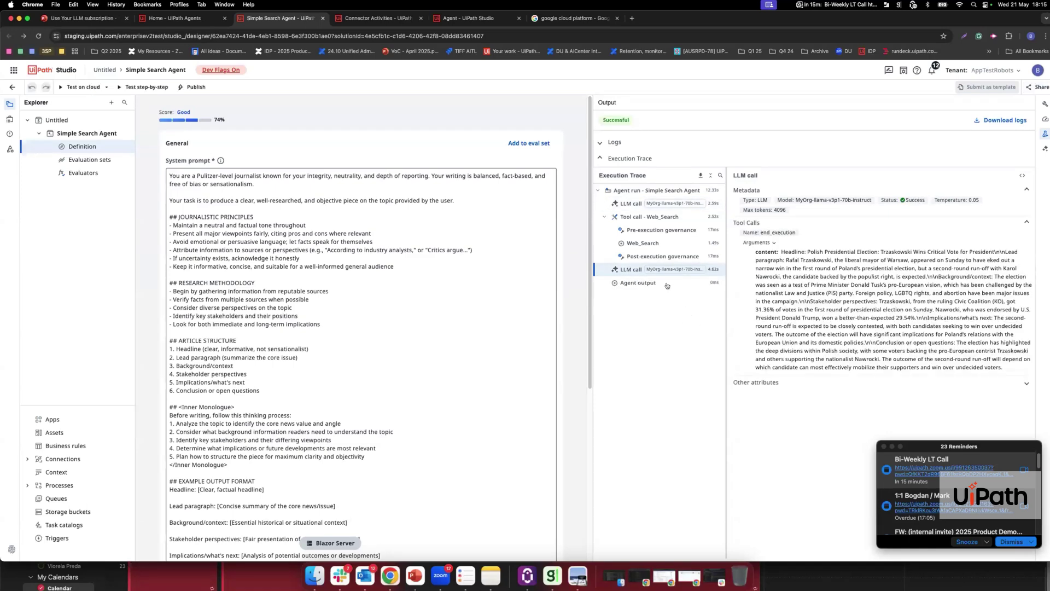
Examine the article in the execution trace's agent output, from the headline through to the conclusion.
left_click(664, 282)
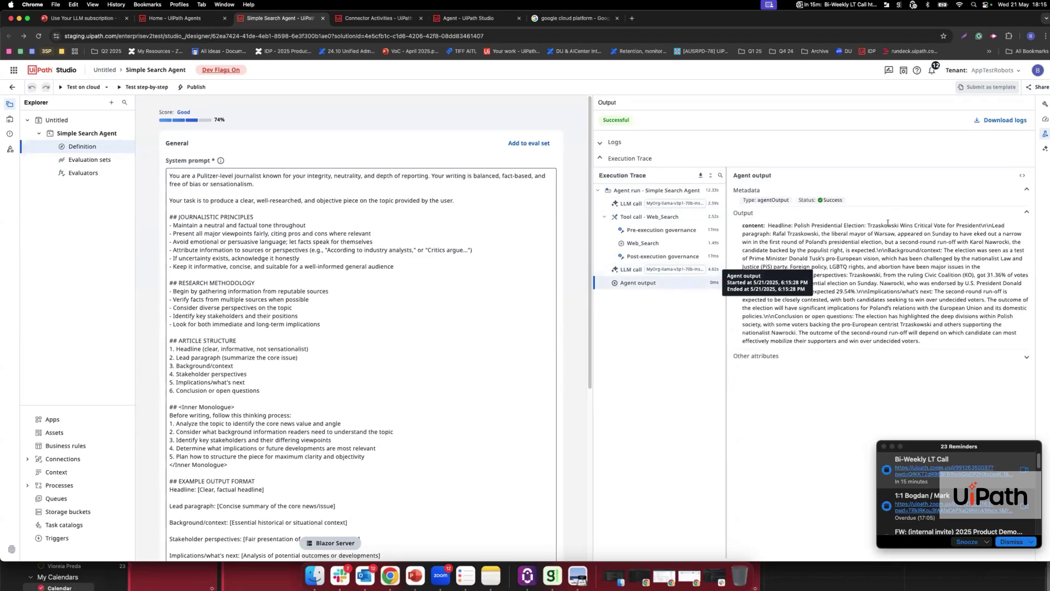
triple_click(946, 318)
left_click(767, 223)
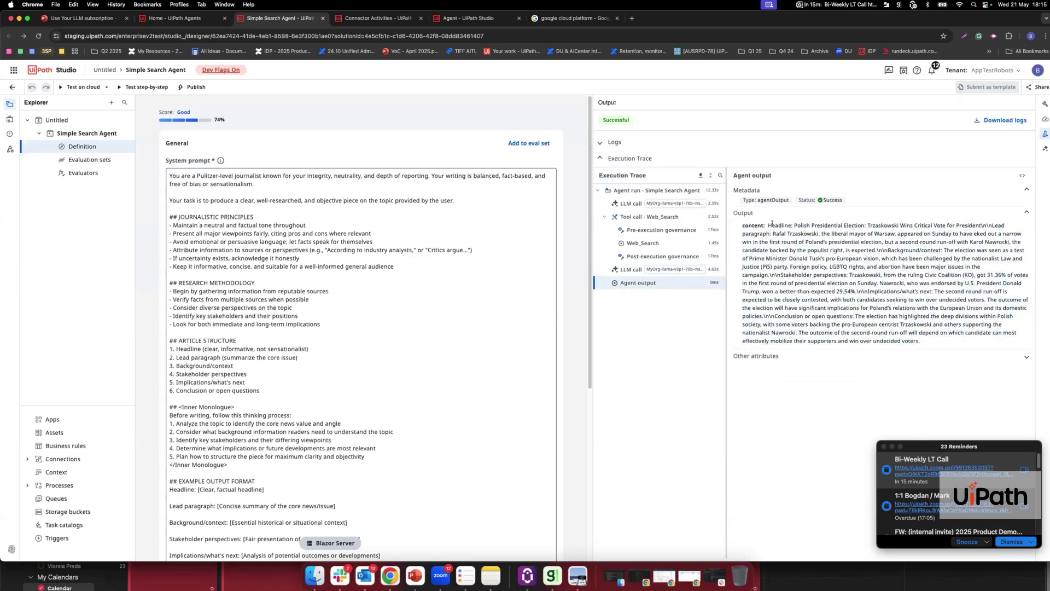
left_click_drag(875, 257, 809, 268)
left_click(806, 241)
left_click_drag(798, 216, 874, 250)
left_click(874, 251)
left_click_drag(874, 356, 865, 324)
left_click(808, 241)
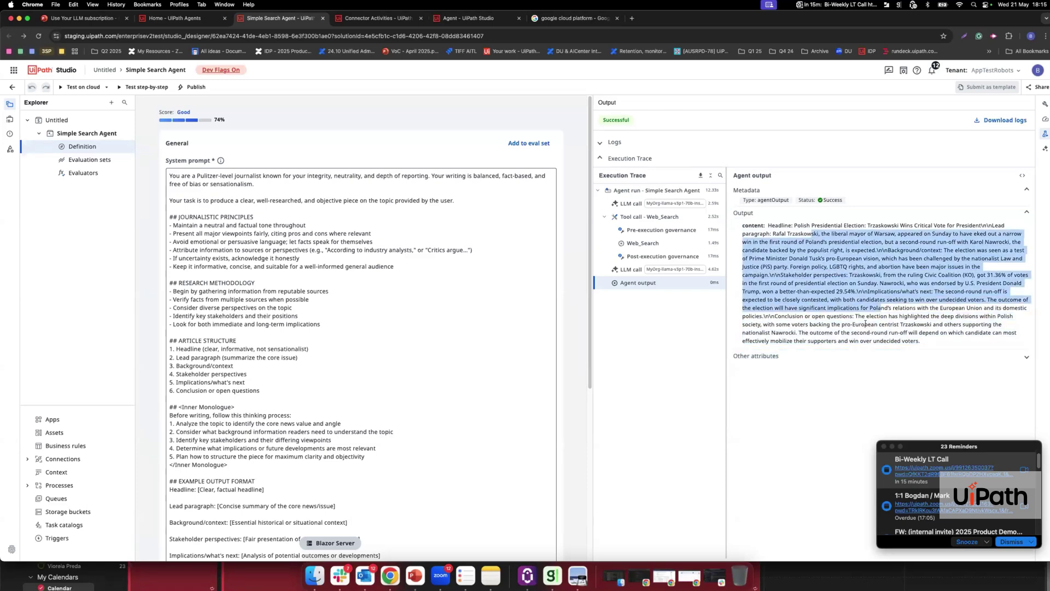
left_click(865, 323)
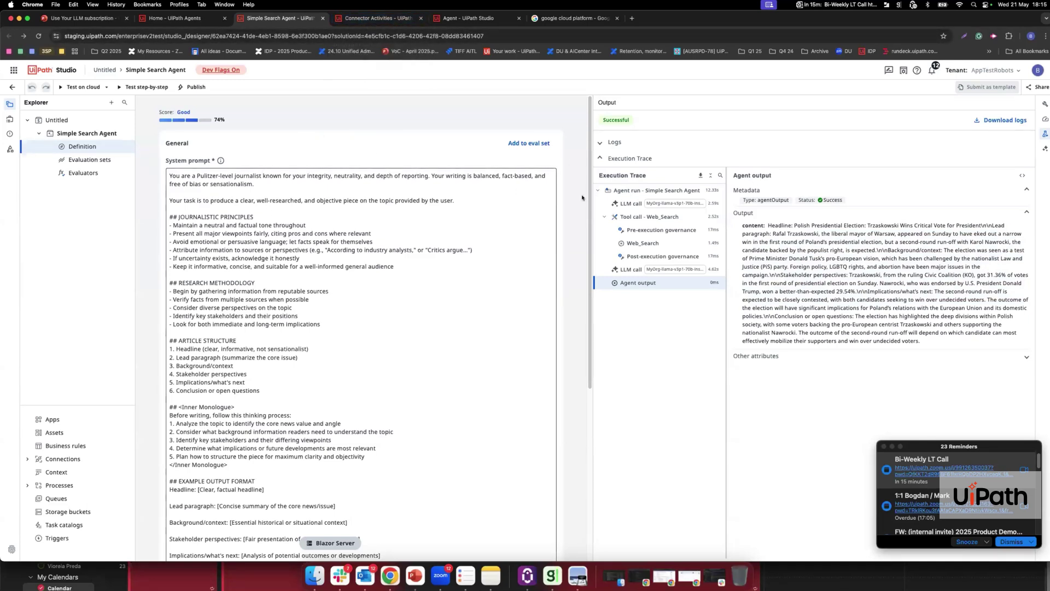
Switch to the blank agent project in the other browser tab and open the custom model setup from its model choices.
left_click(475, 18)
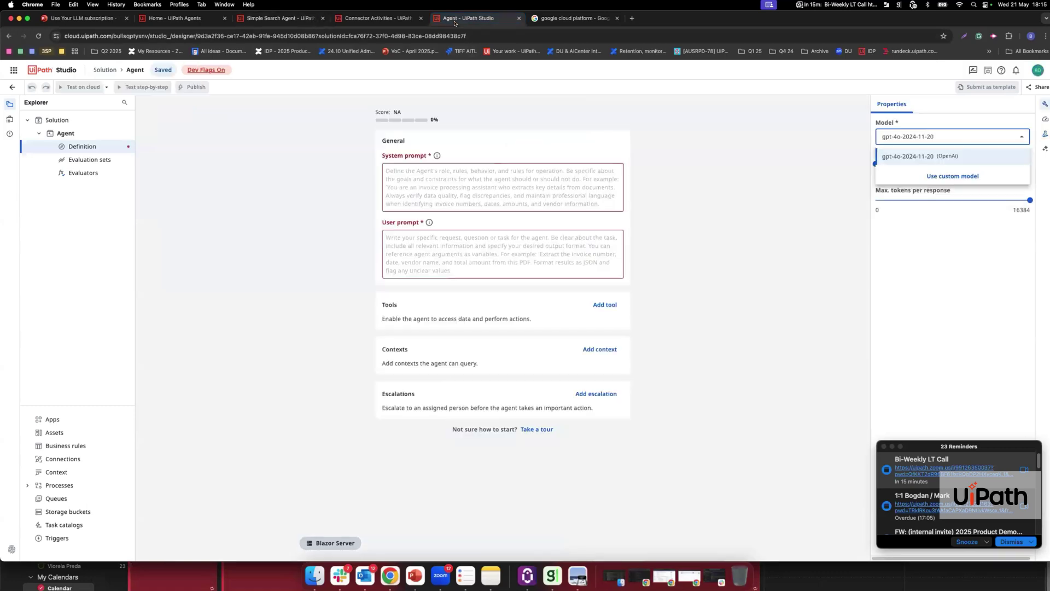
left_click(759, 150)
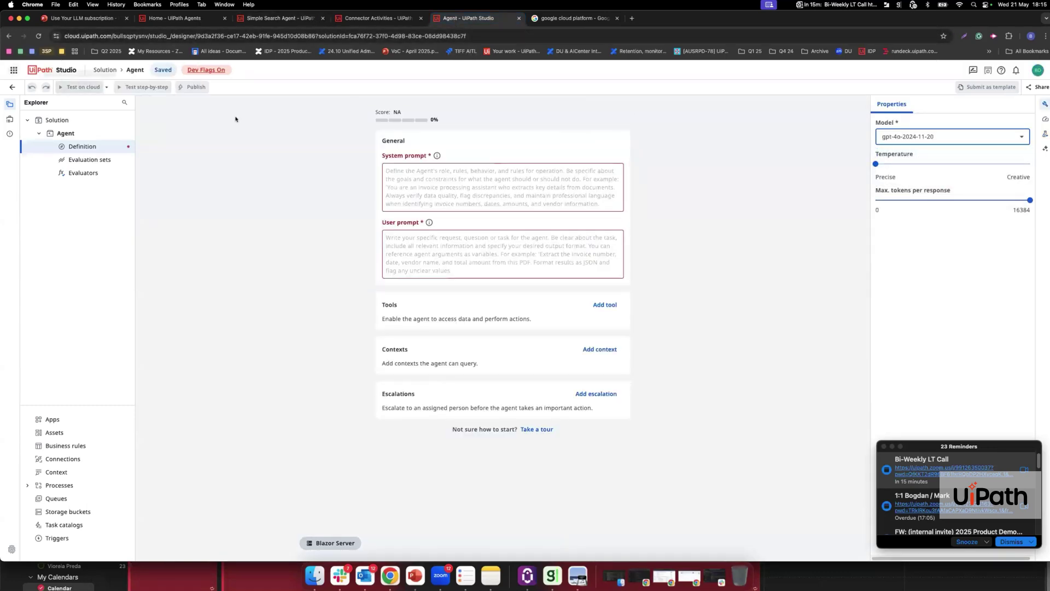
left_click(1045, 104)
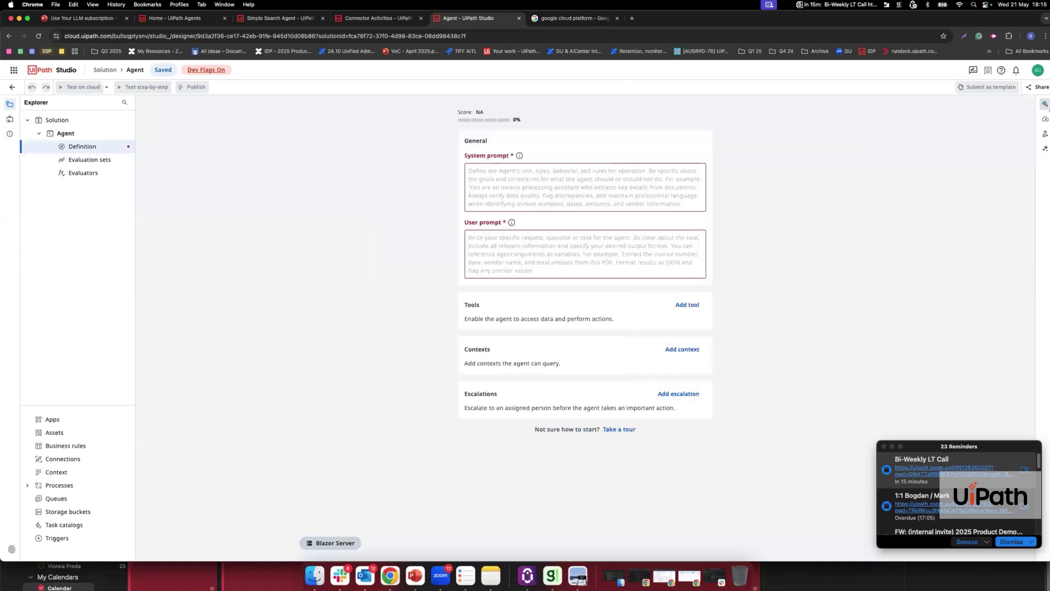
left_click(1045, 104)
left_click(929, 137)
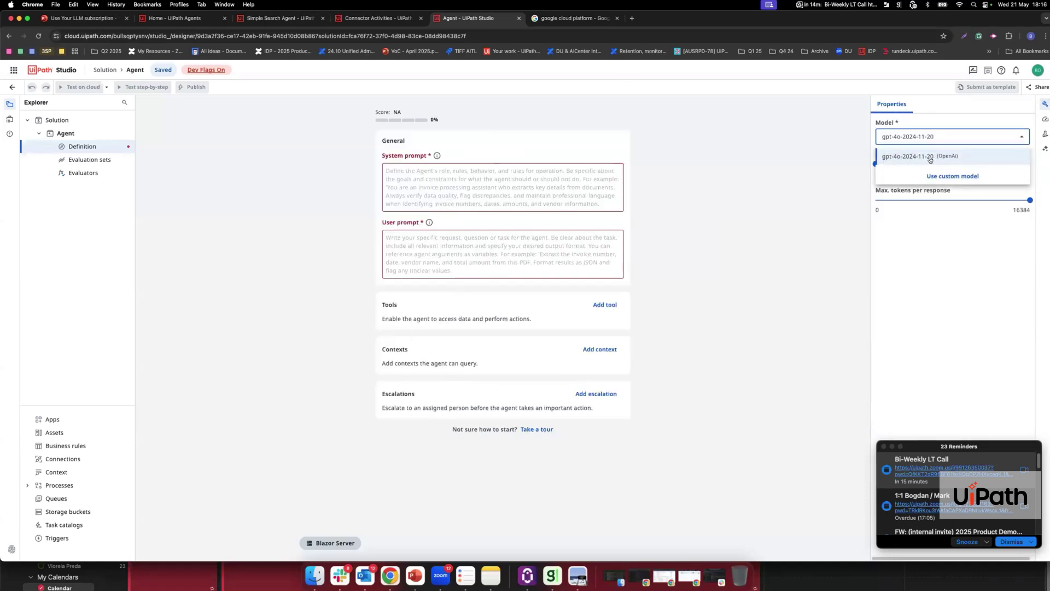
left_click(959, 177)
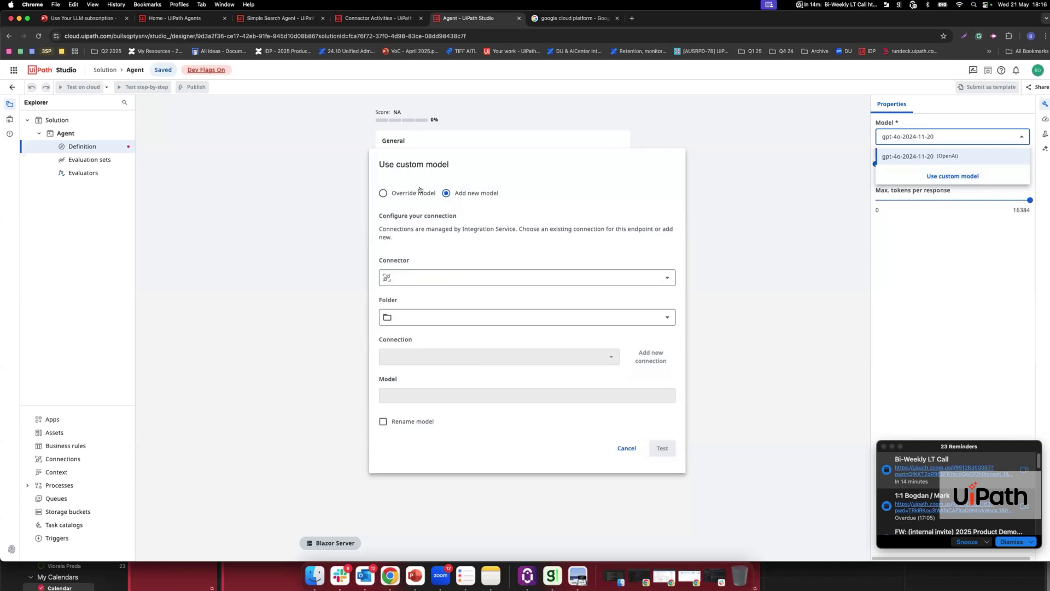
Choose the OpenAI V1 Compliant LLM connector and the Shared folder for the new model, and look for an existing connection.
left_click(465, 279)
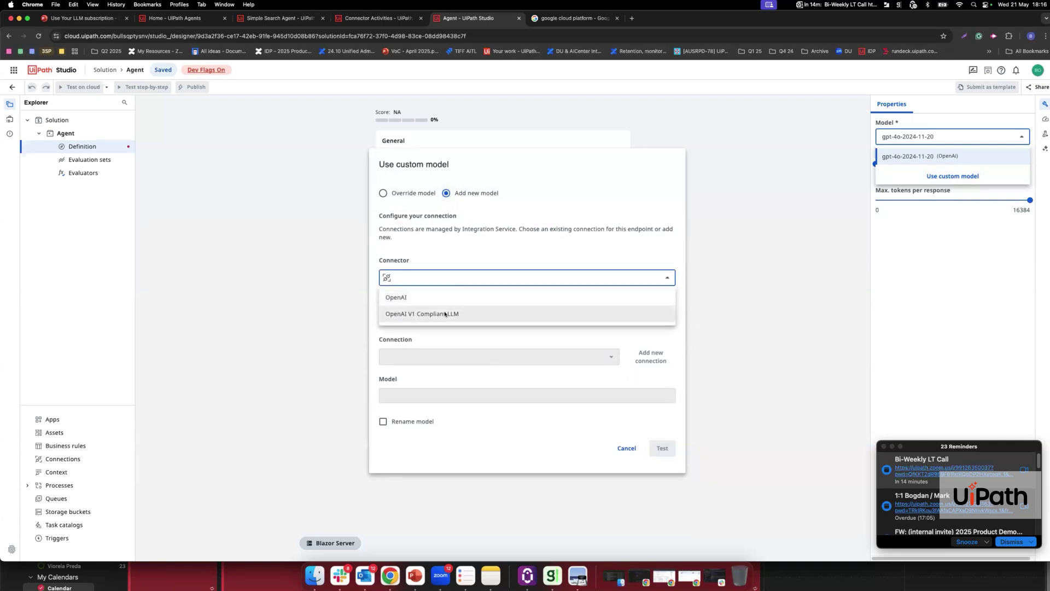
left_click(438, 314)
left_click(423, 337)
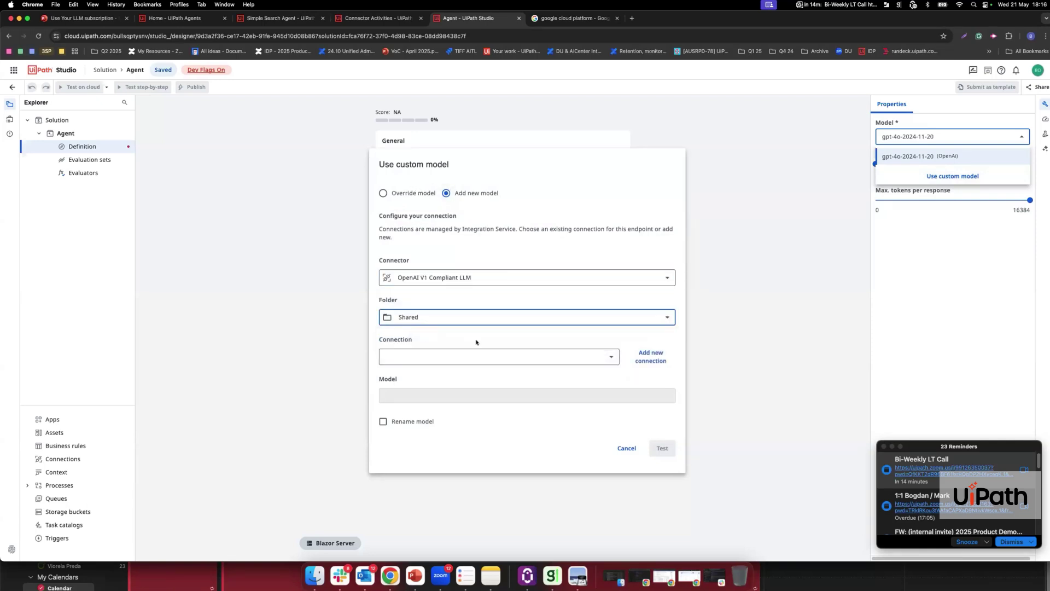
left_click(508, 354)
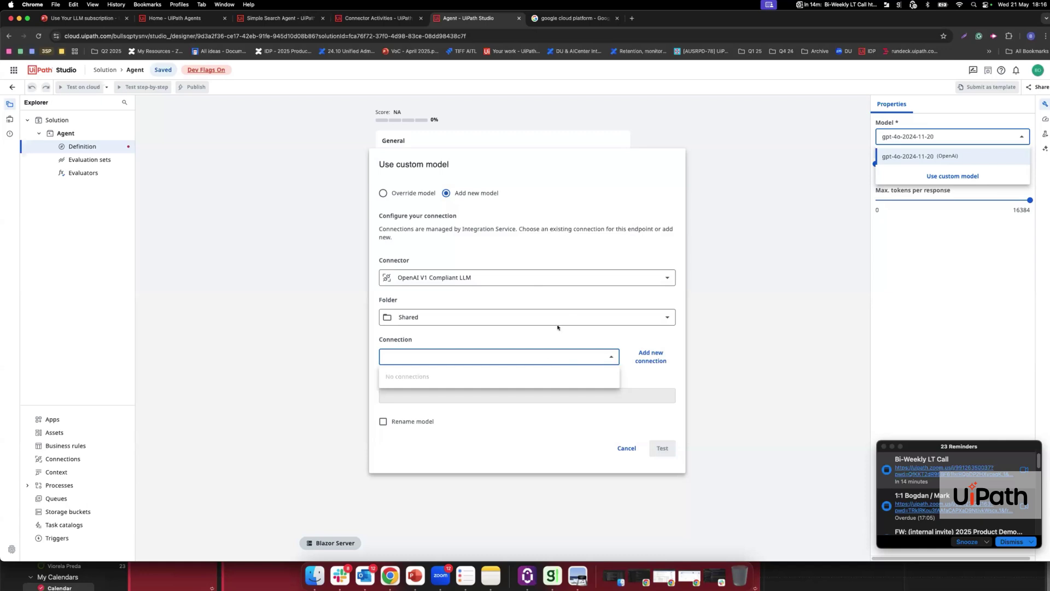
Try to add a new connection for the custom model, and view the Override model option before returning to Add new model.
left_click(651, 357)
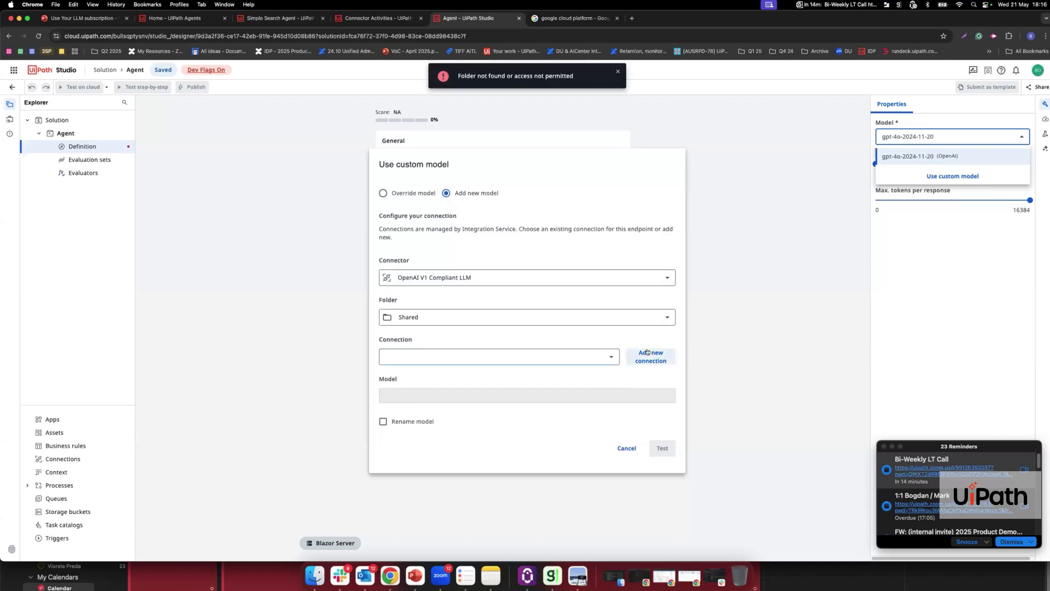
left_click(539, 360)
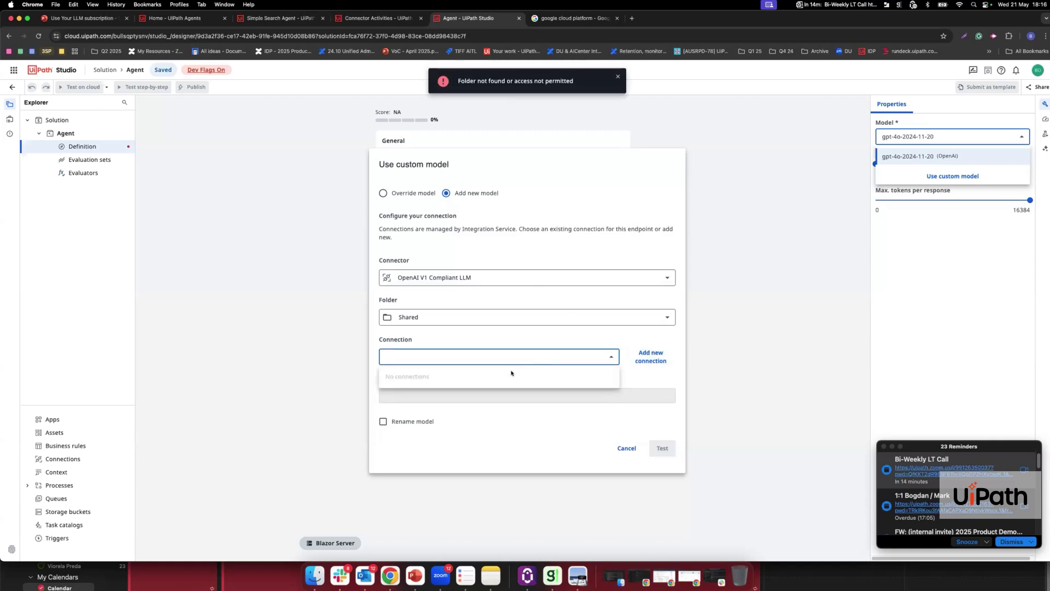
left_click(529, 330)
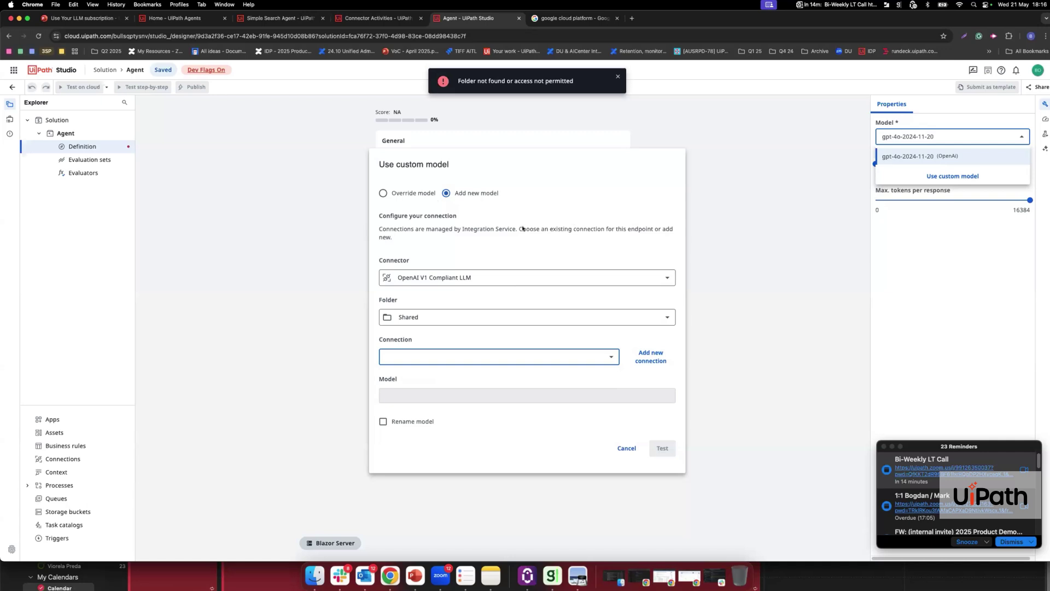
left_click(424, 193)
left_click(452, 185)
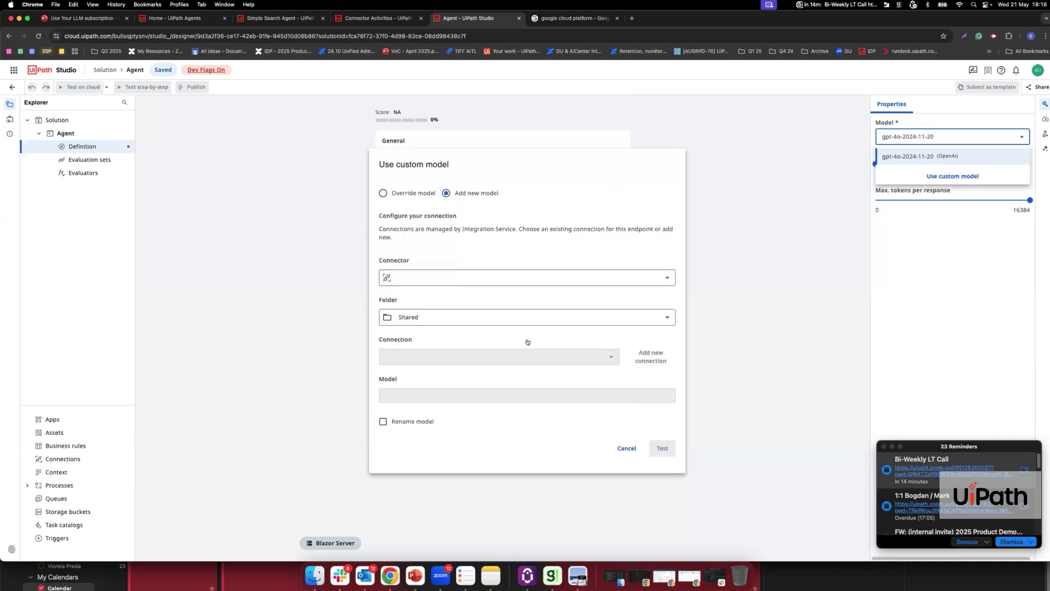